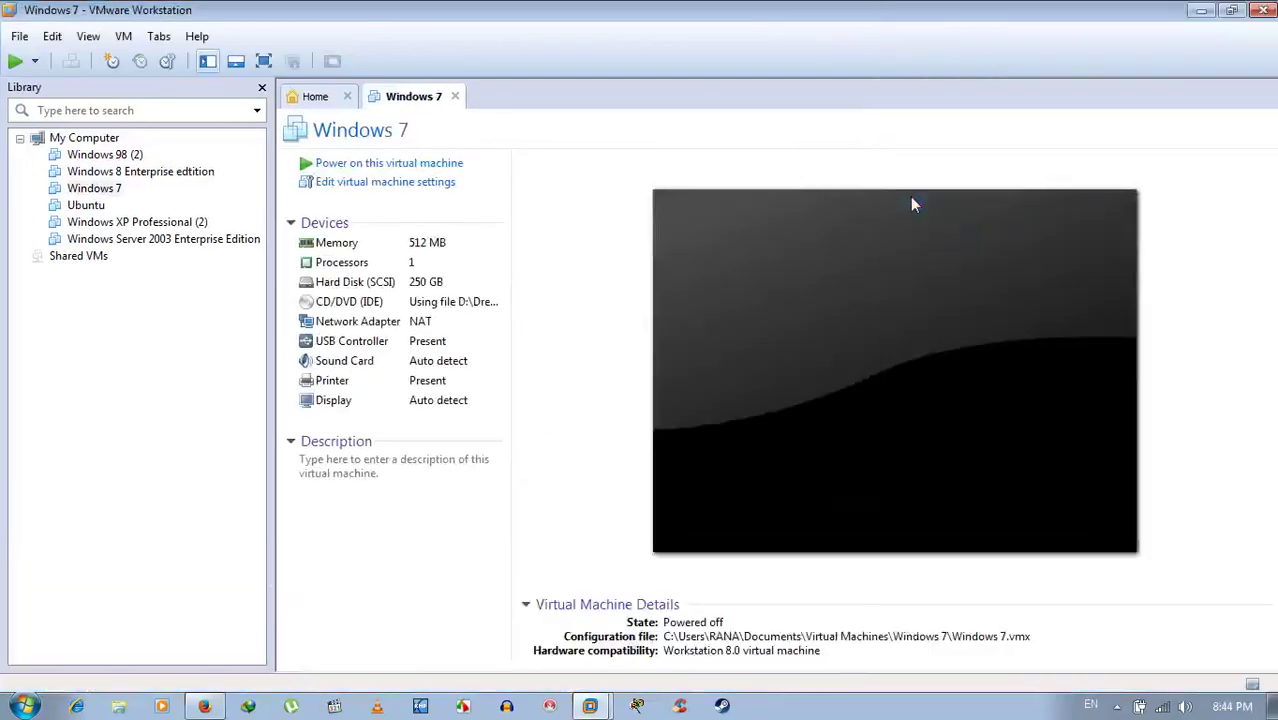
Step: Open the Windows 7 virtual machine's settings and display its general options
right_click(92, 189)
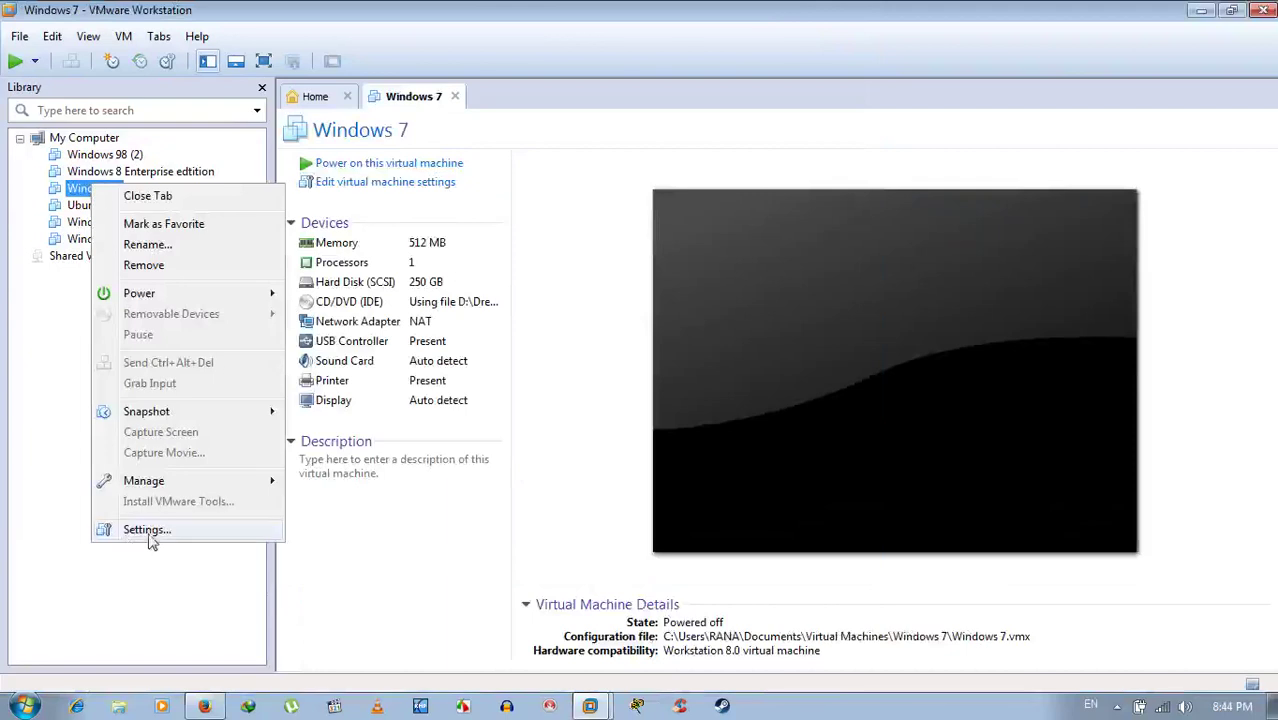
click(54, 420)
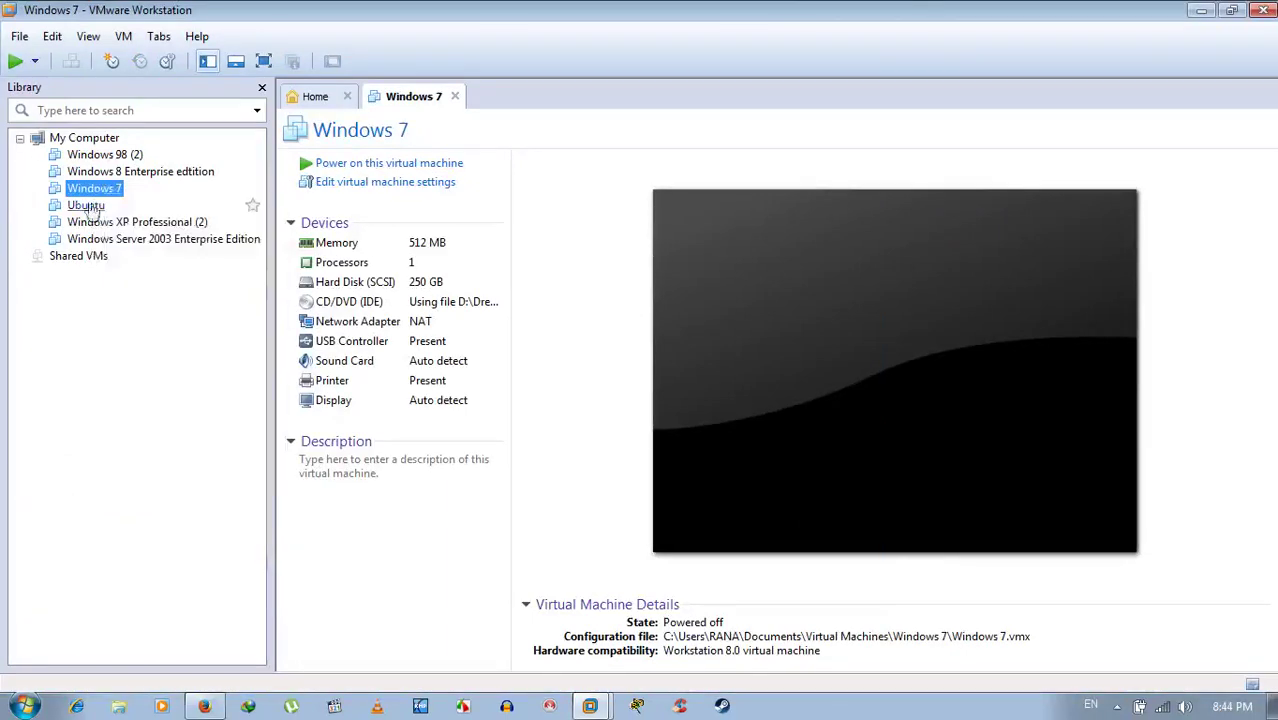
right_click(92, 189)
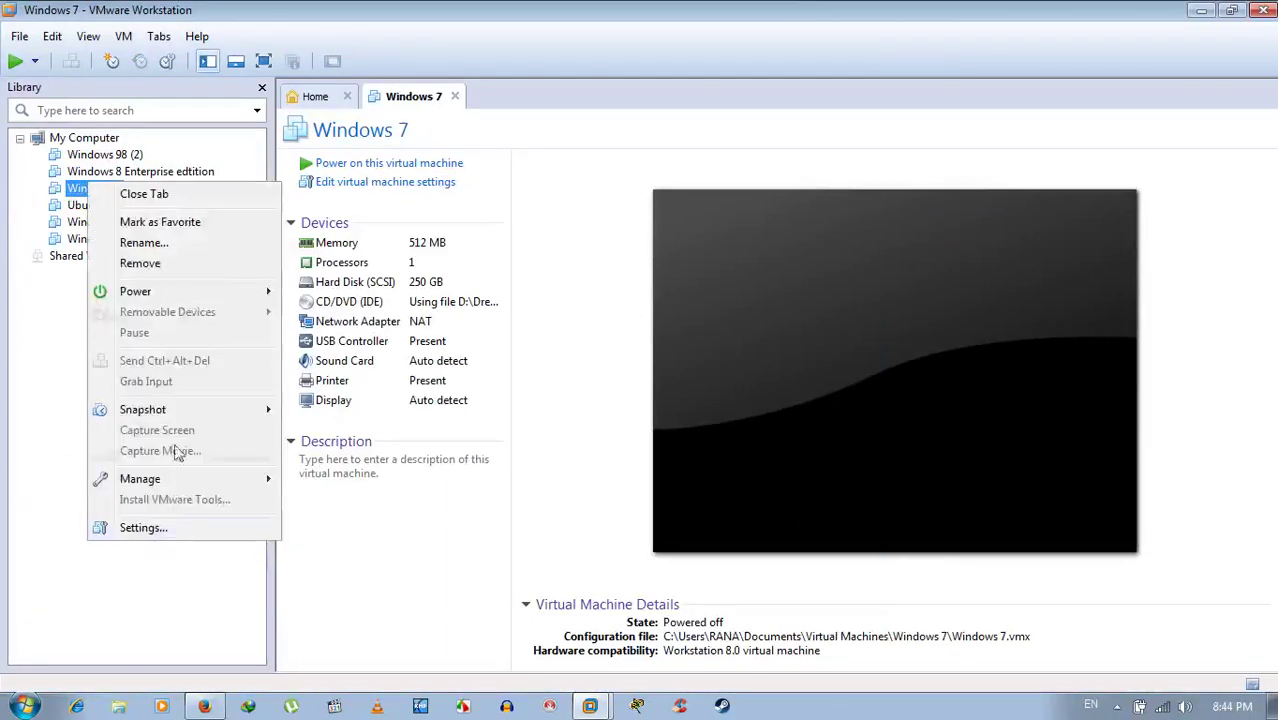
click(168, 535)
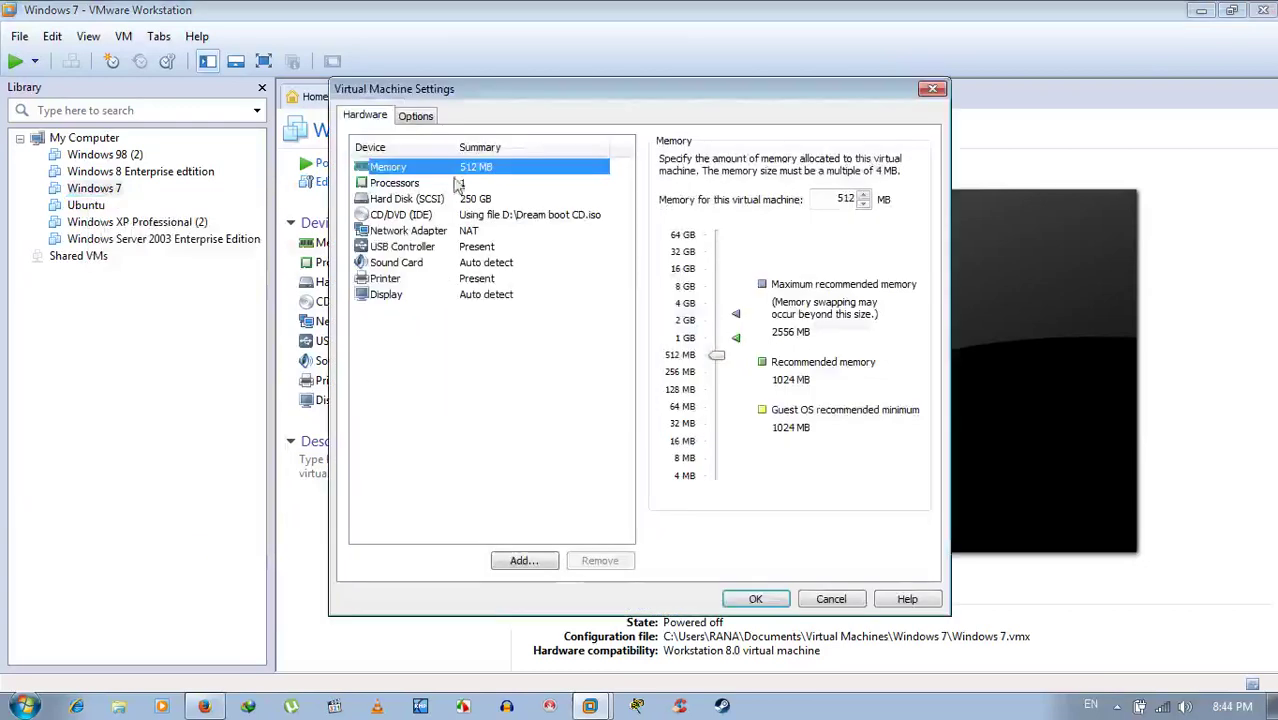
click(416, 117)
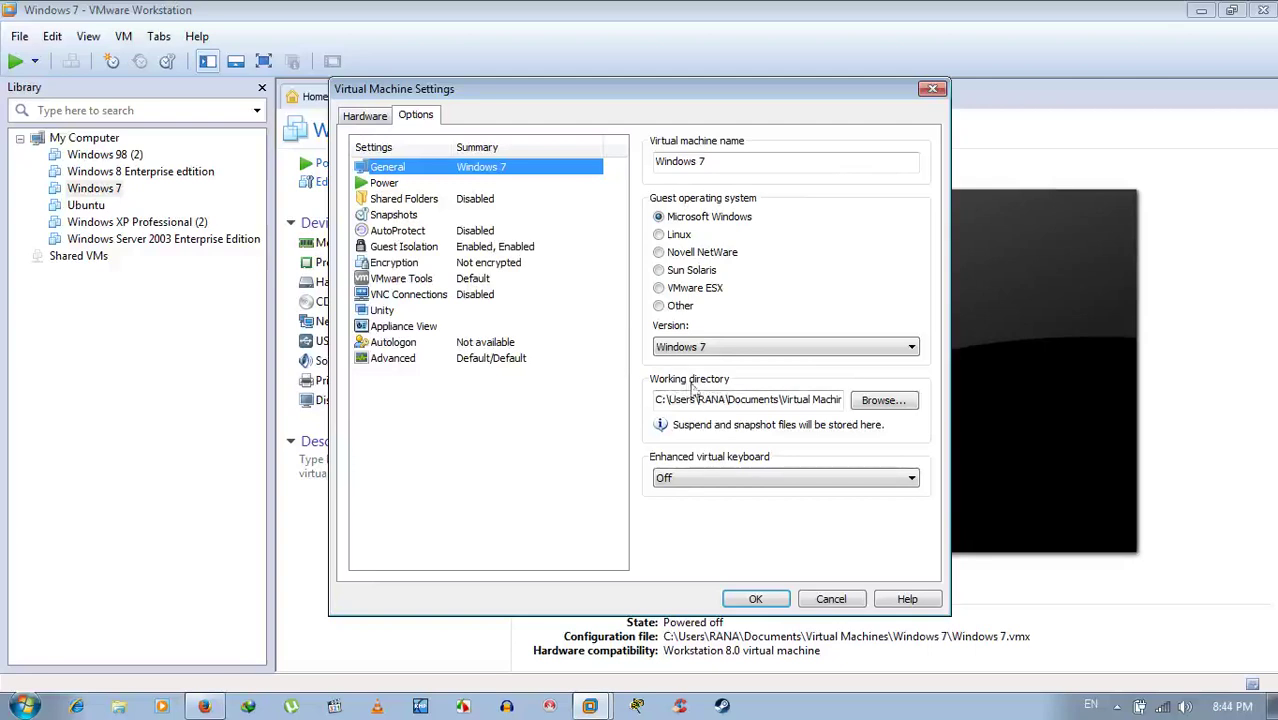
click(881, 403)
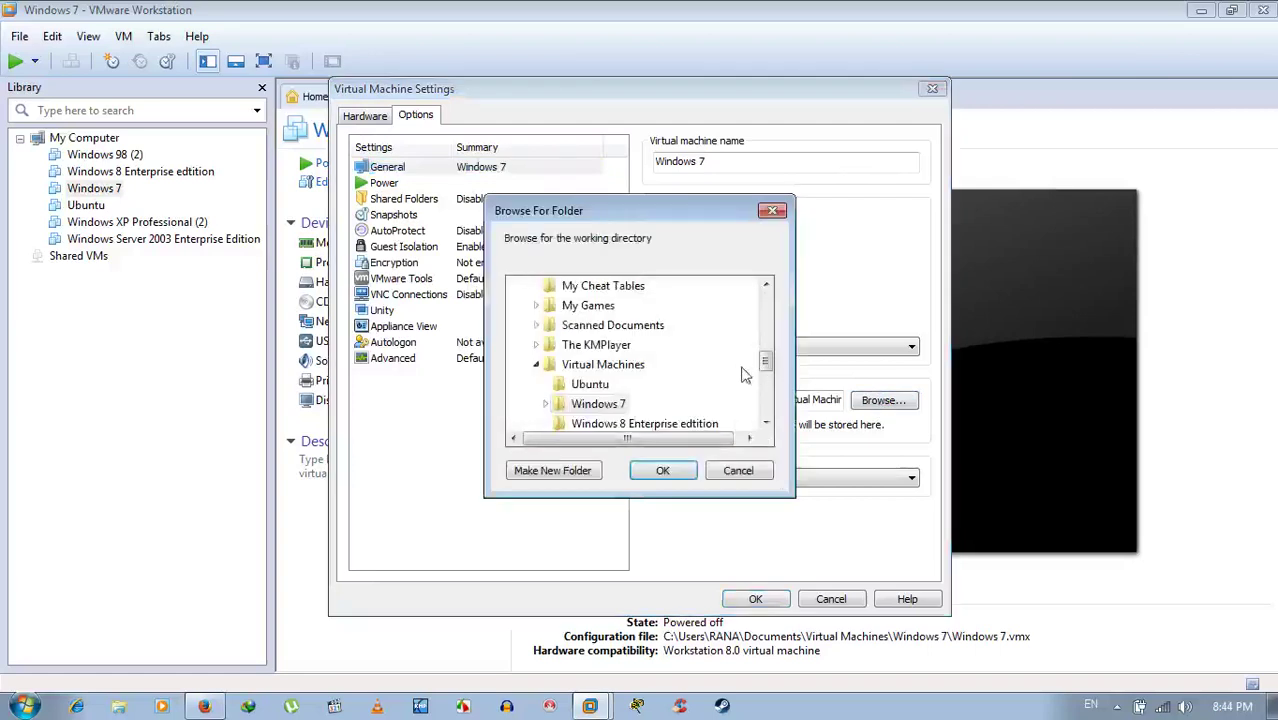
mouse_move(765, 363)
mouse_down()
mouse_move(772, 308)
mouse_move(765, 371)
mouse_up()
click(624, 362)
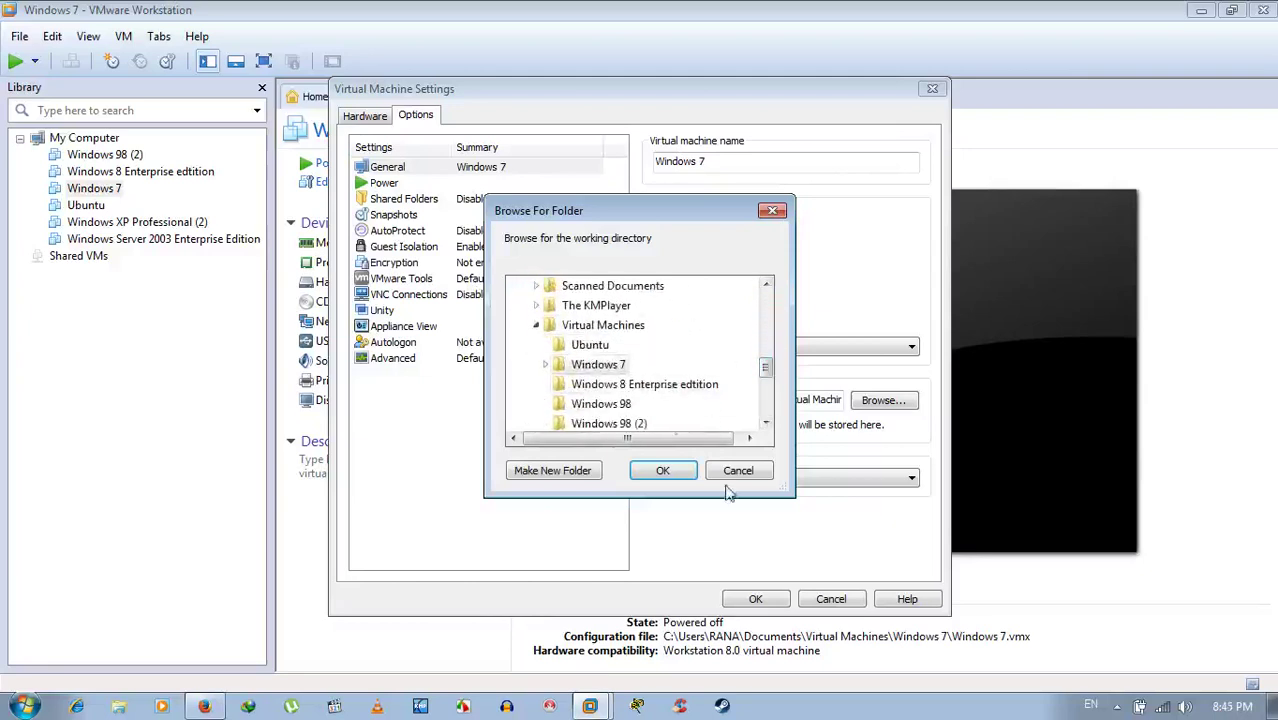
click(740, 470)
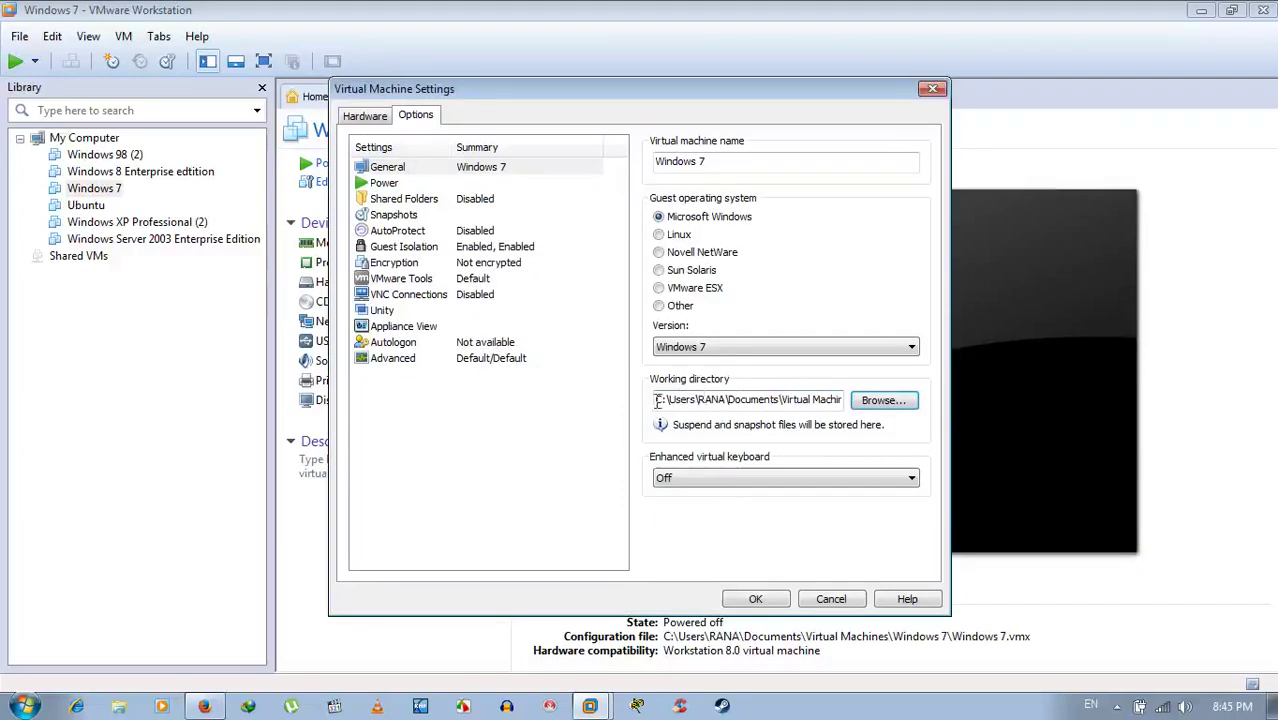
Step: Copy the full working directory path of the Windows 7 virtual machine and close its settings
drag(660, 399, 852, 400)
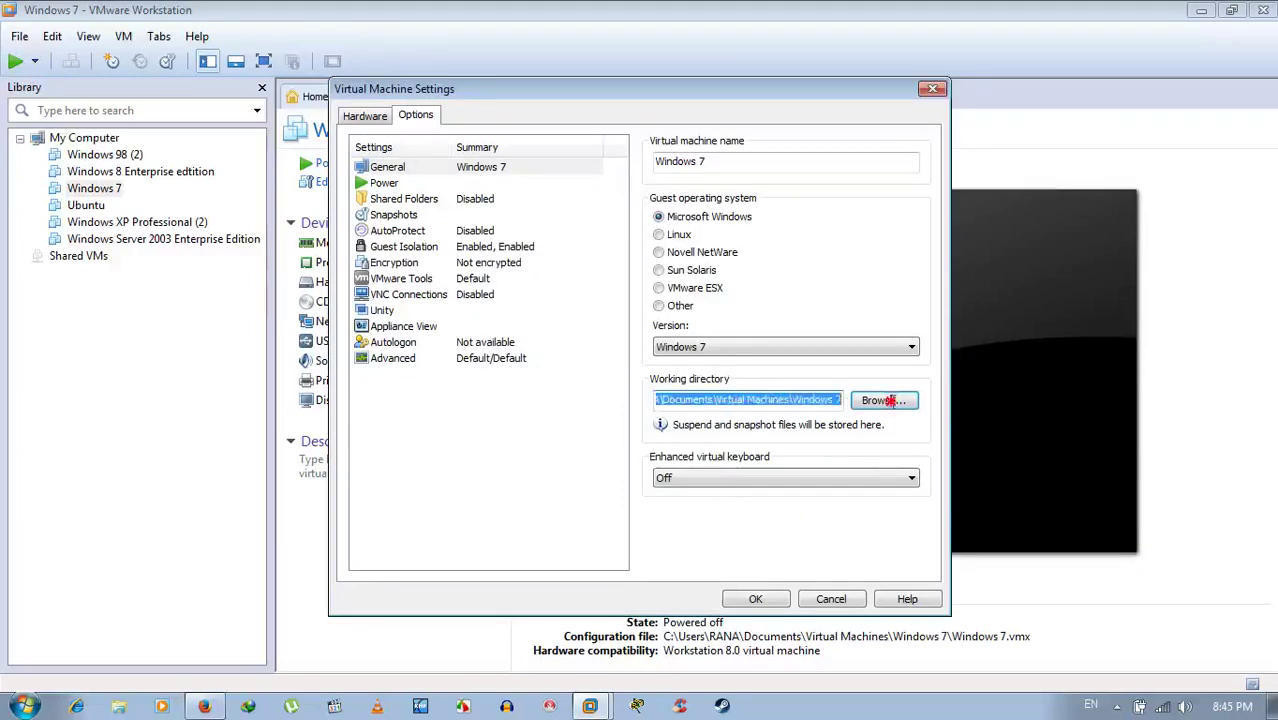
right_click(753, 405)
click(797, 468)
click(756, 599)
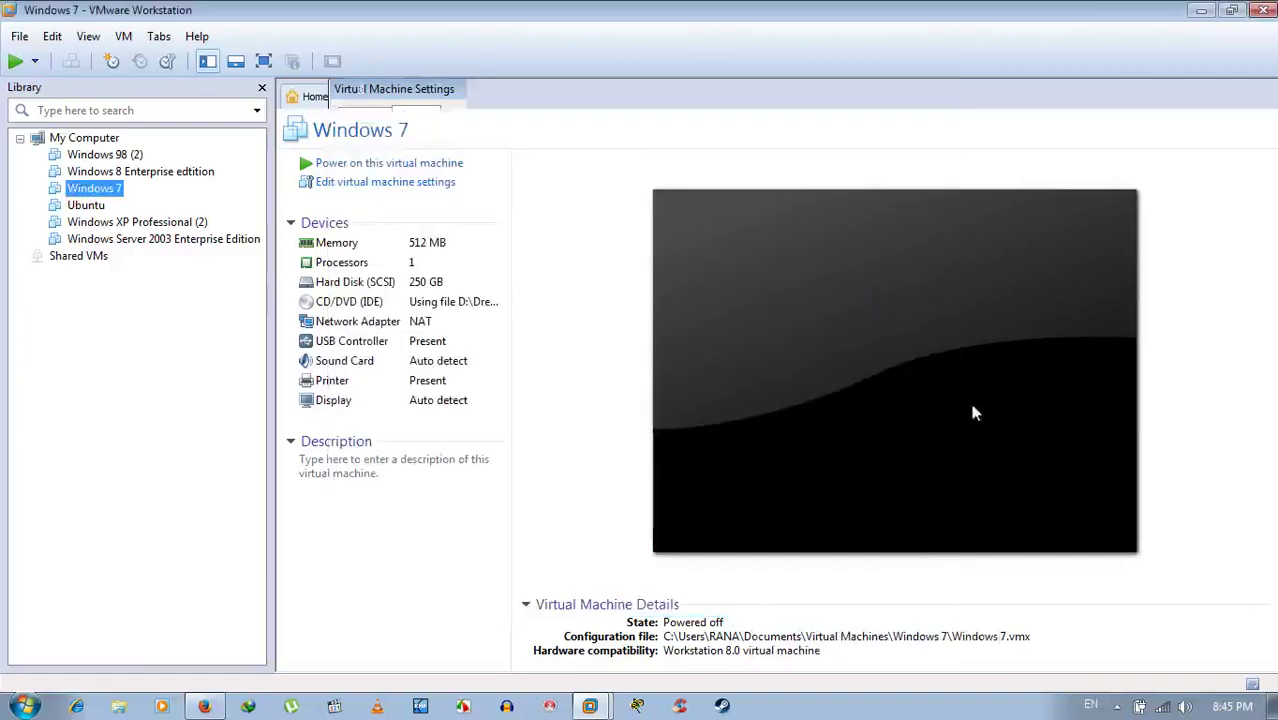
Step: Minimize the virtual machine program and open the virtual machine's folder in Windows Explorer using the copied path
click(1201, 10)
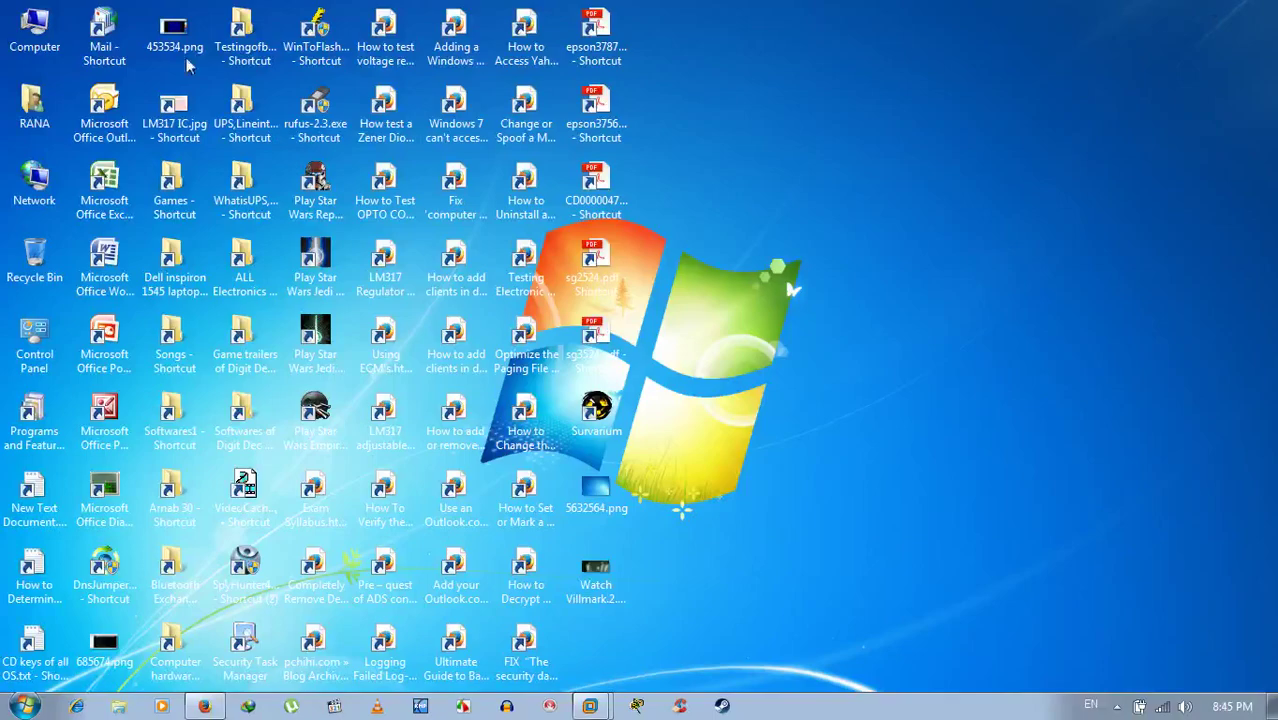
double_click(32, 24)
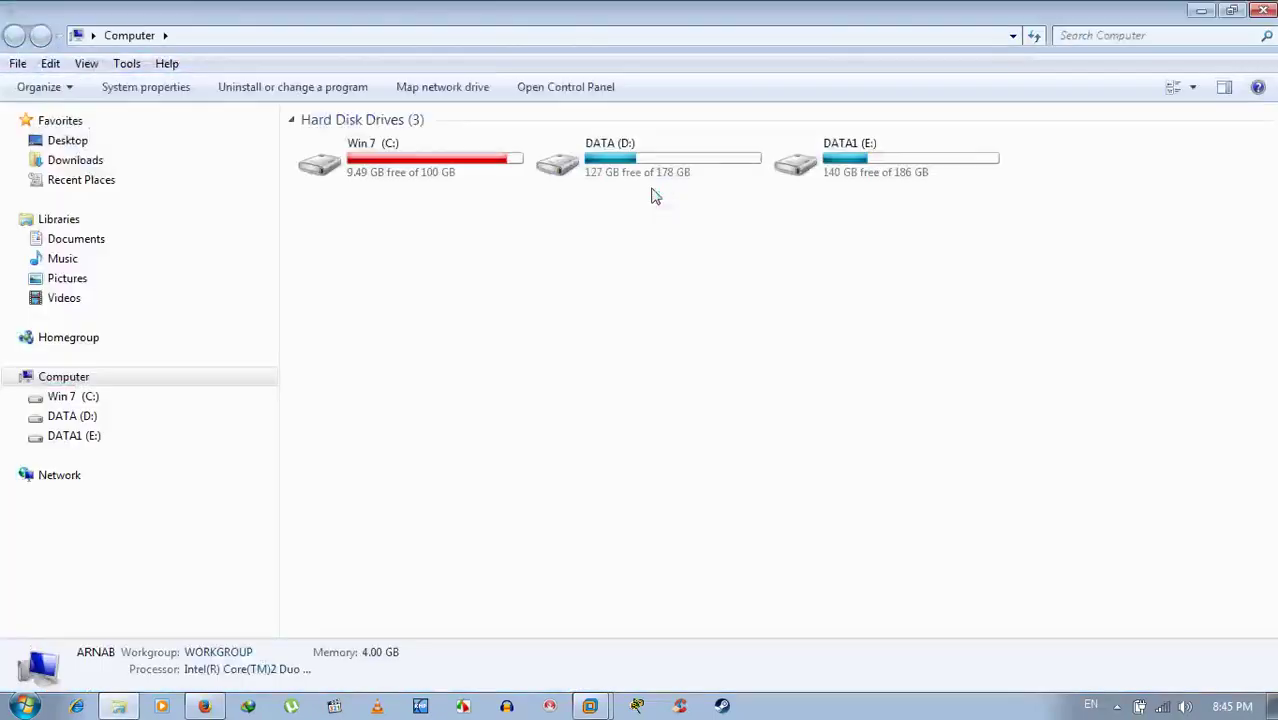
click(458, 33)
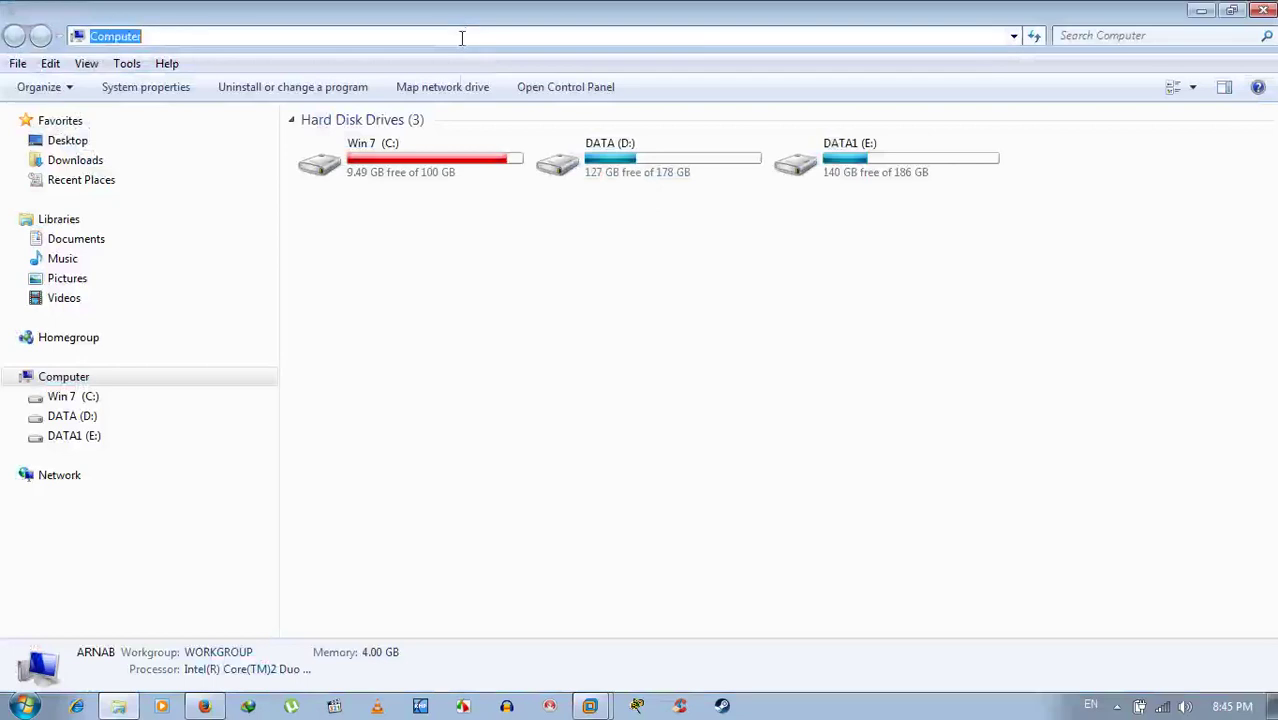
right_click(459, 36)
click(504, 117)
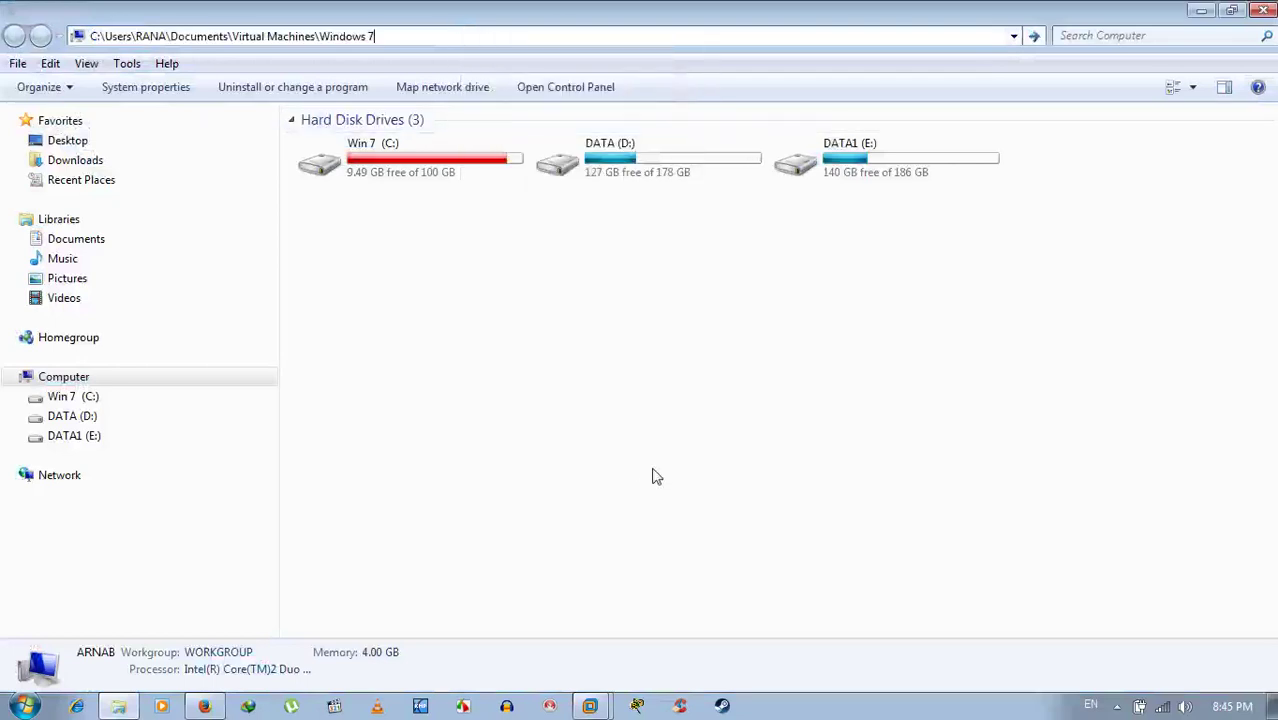
key(Return)
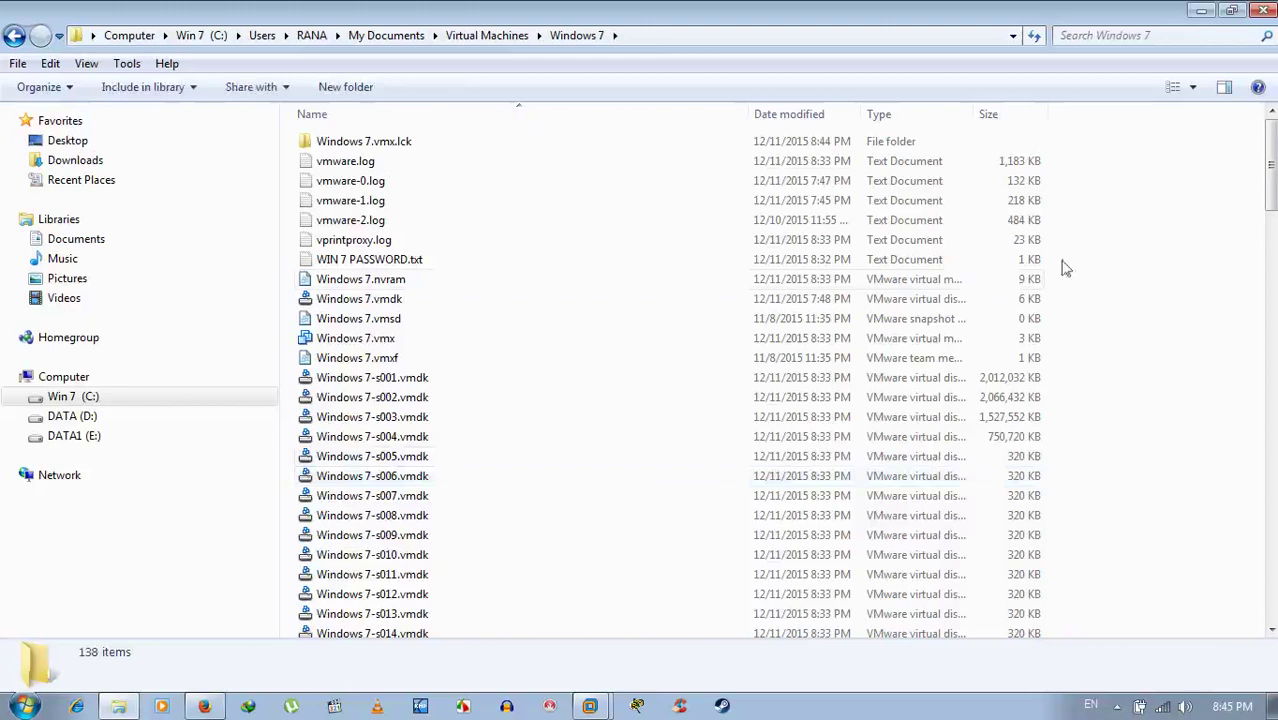
Step: Read the login details stored in WIN 7 PASSWORD.txt and close the file
double_click(405, 262)
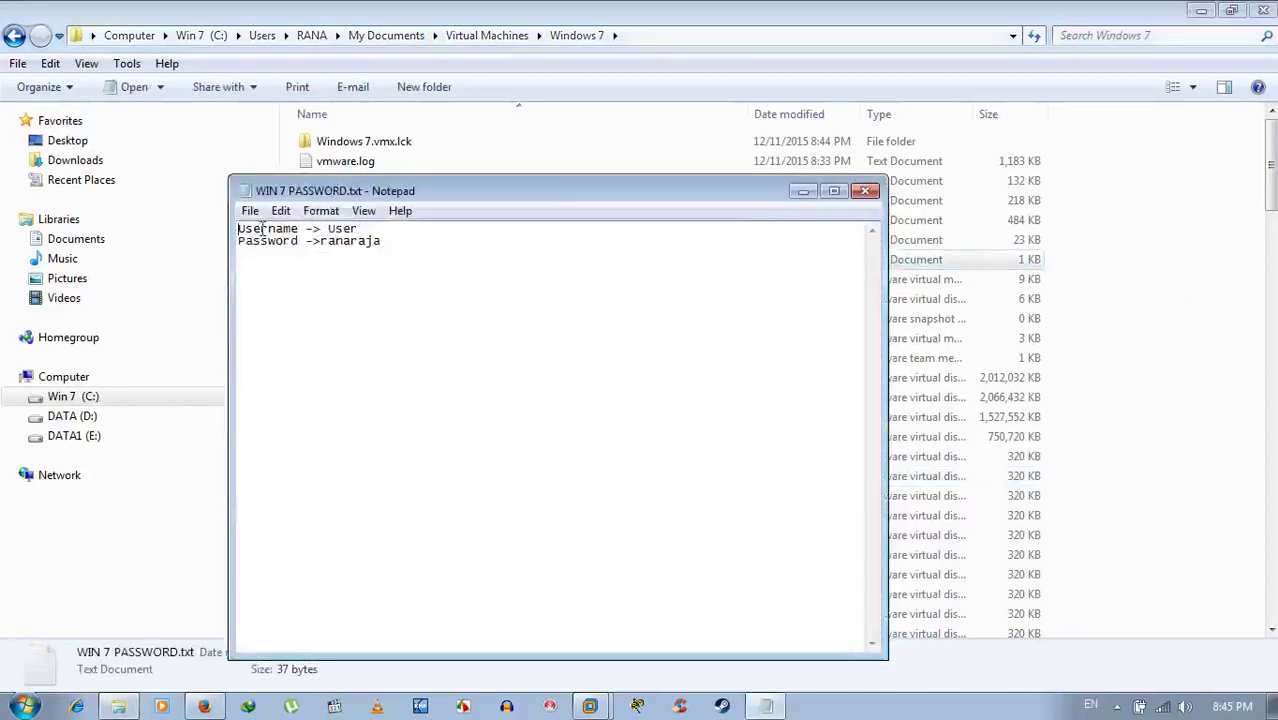
click(866, 192)
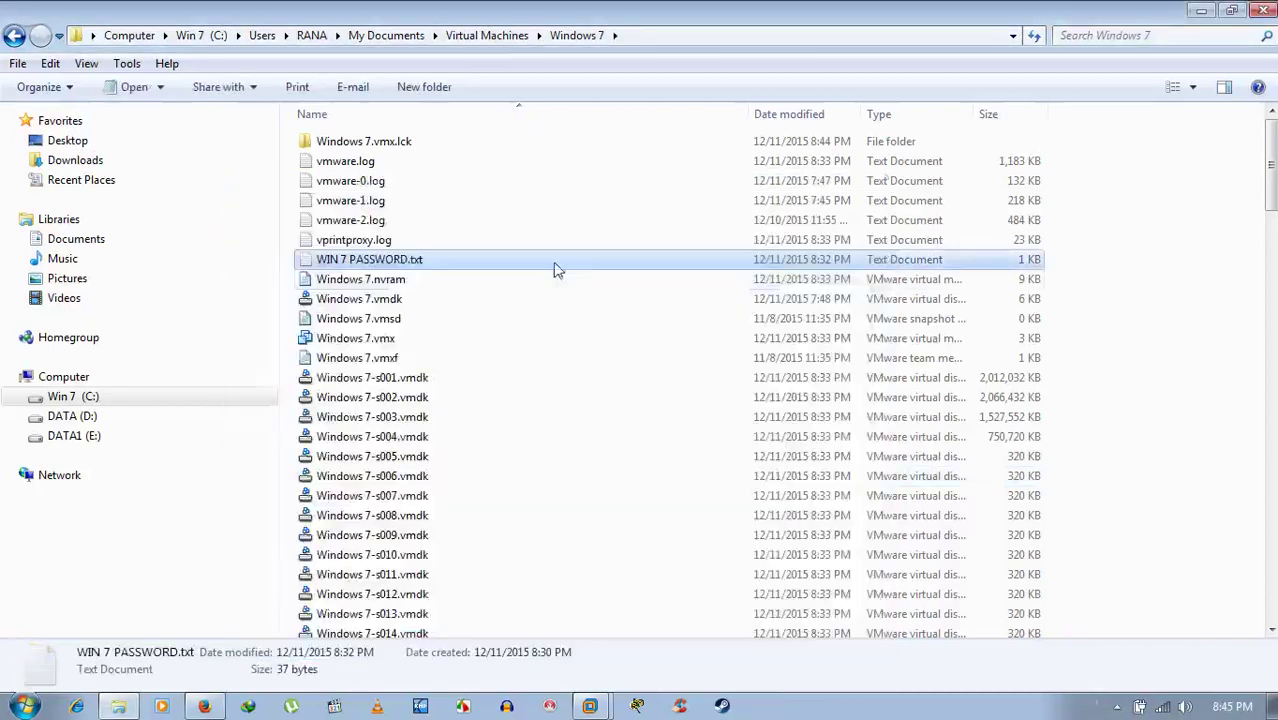
right_click(1012, 318)
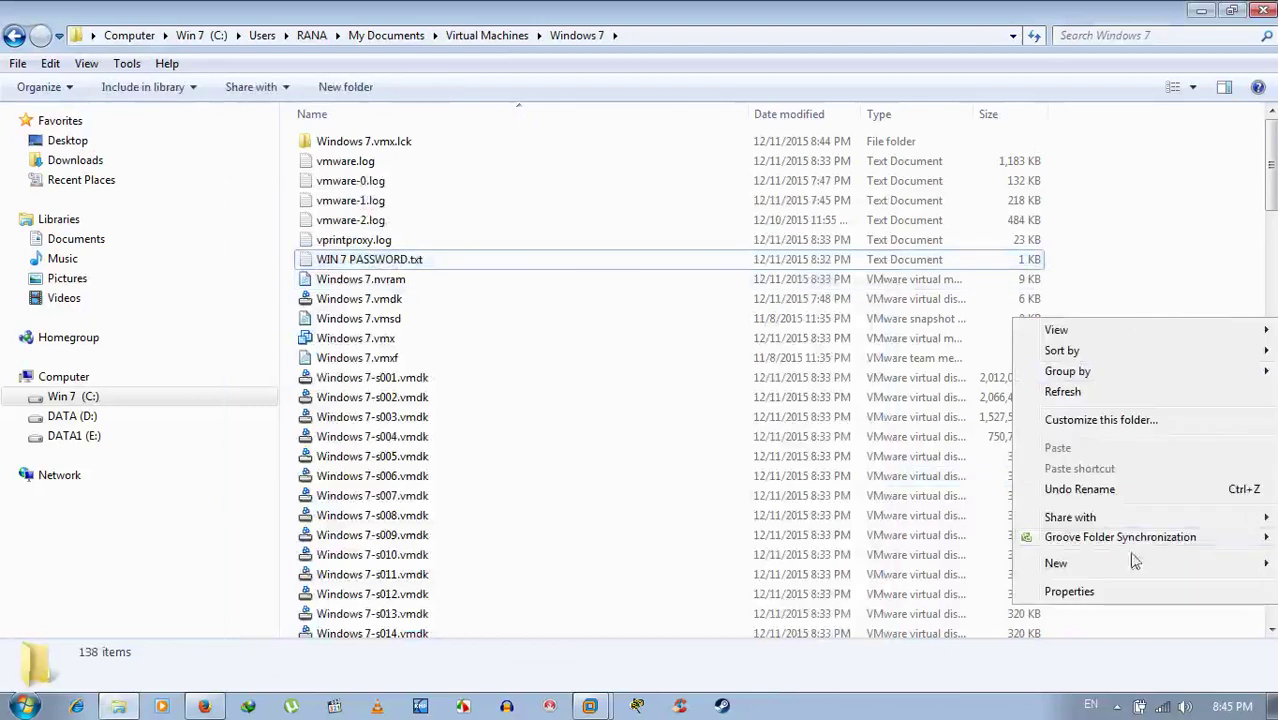
mouse_move(1135, 565)
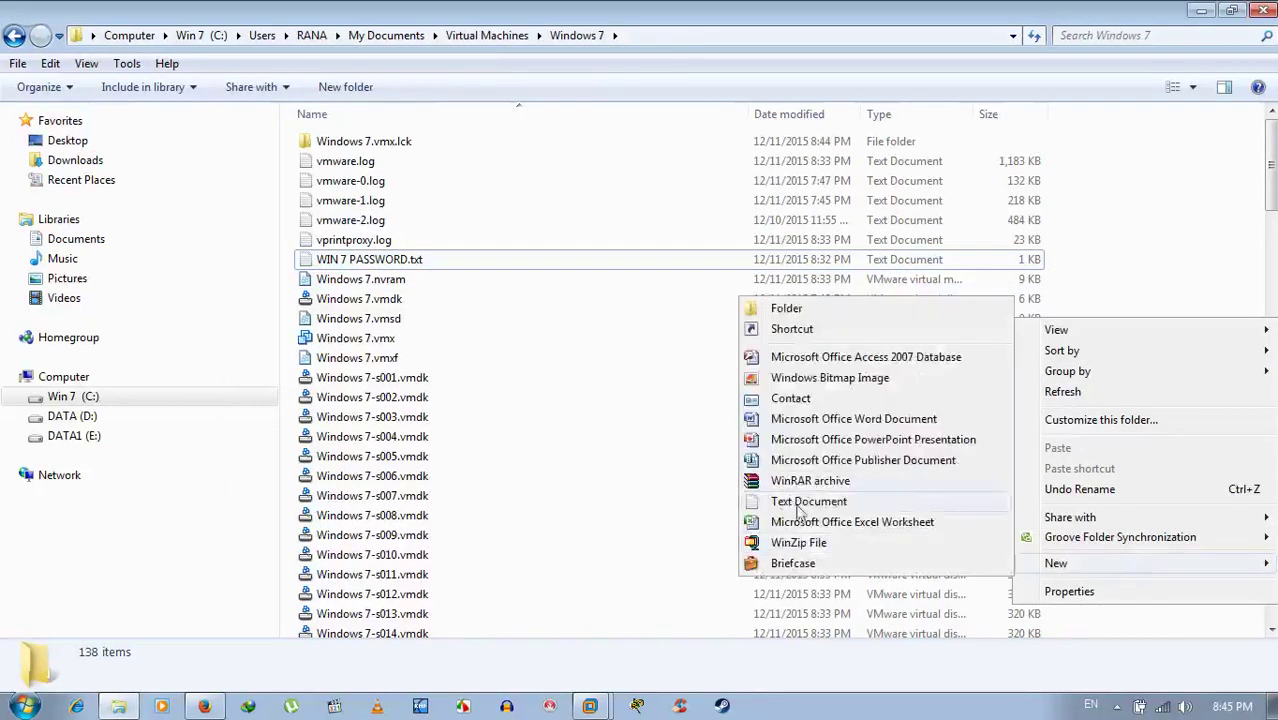
click(566, 384)
Step: Reopen WIN 7 PASSWORD.txt to check its username and password lines, and close both the file and the folder window
click(366, 260)
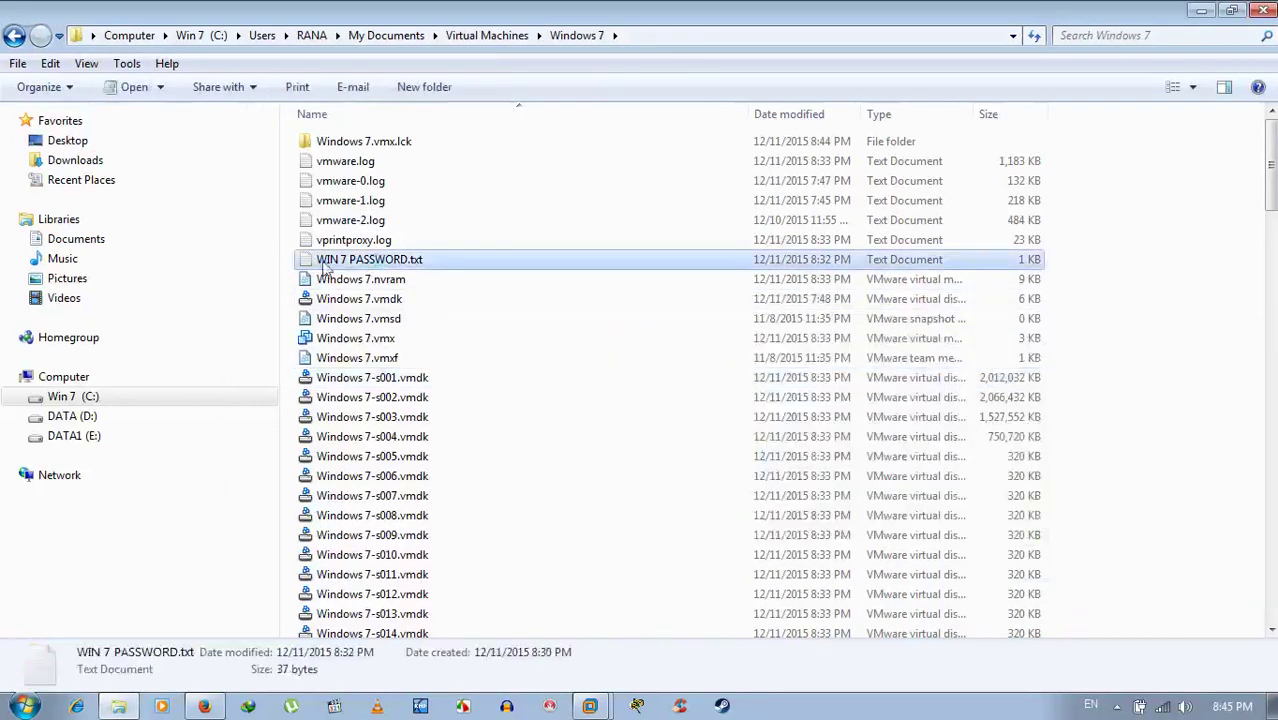
double_click(392, 262)
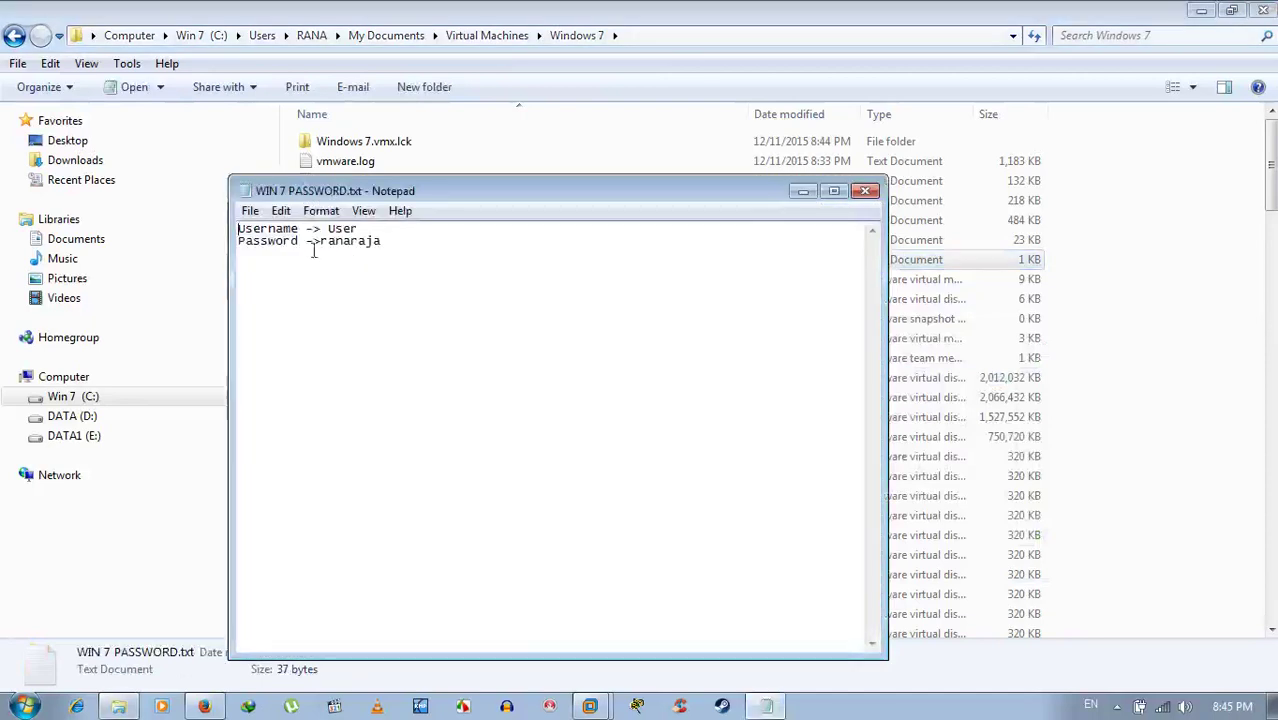
click(865, 190)
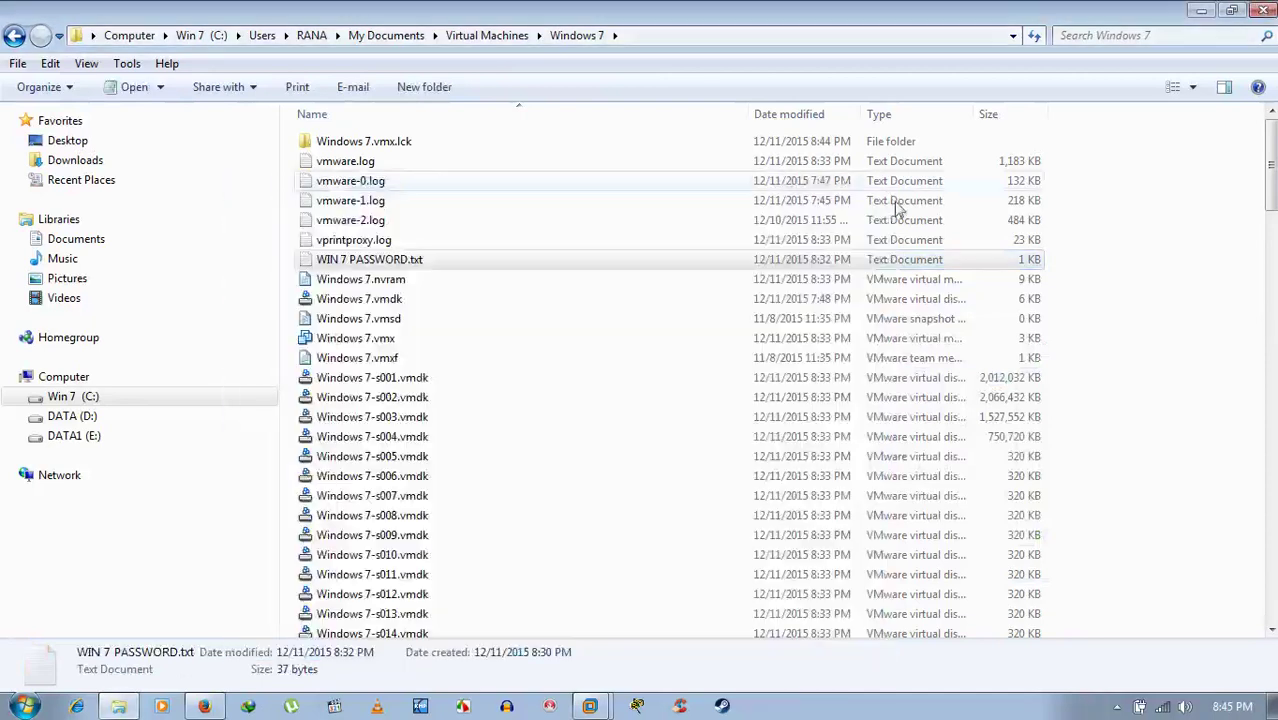
click(1208, 263)
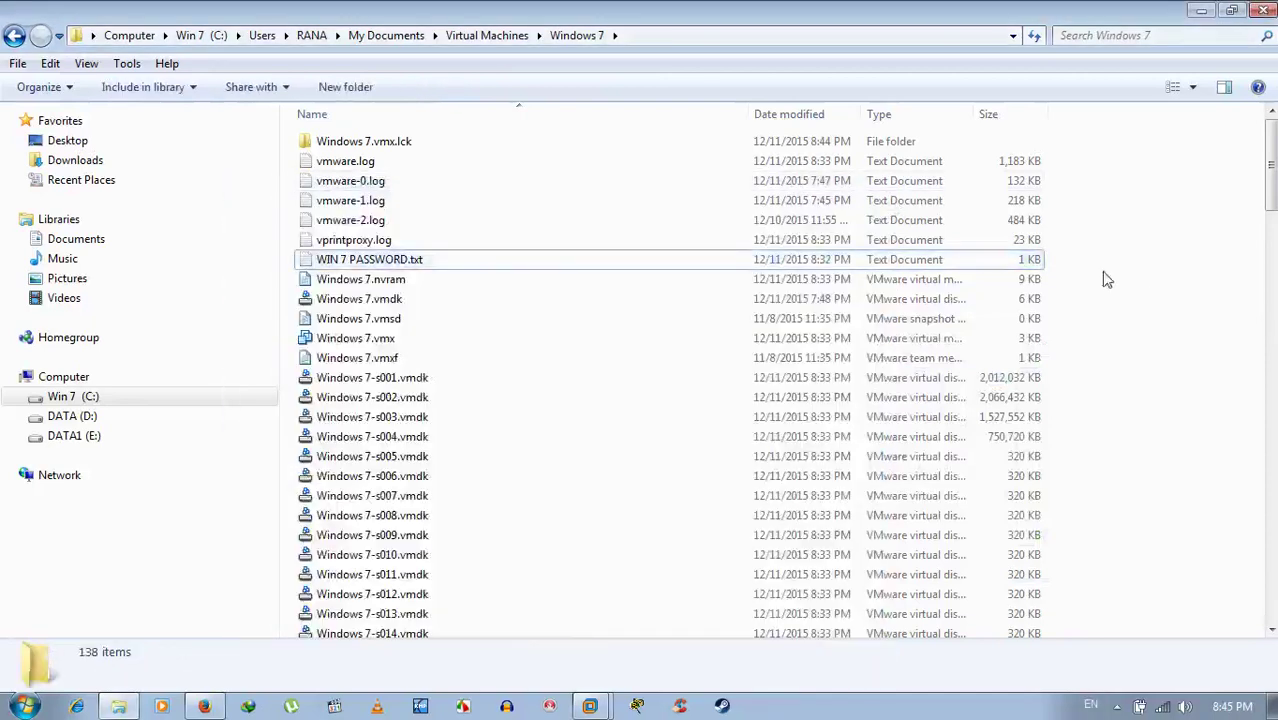
click(1263, 10)
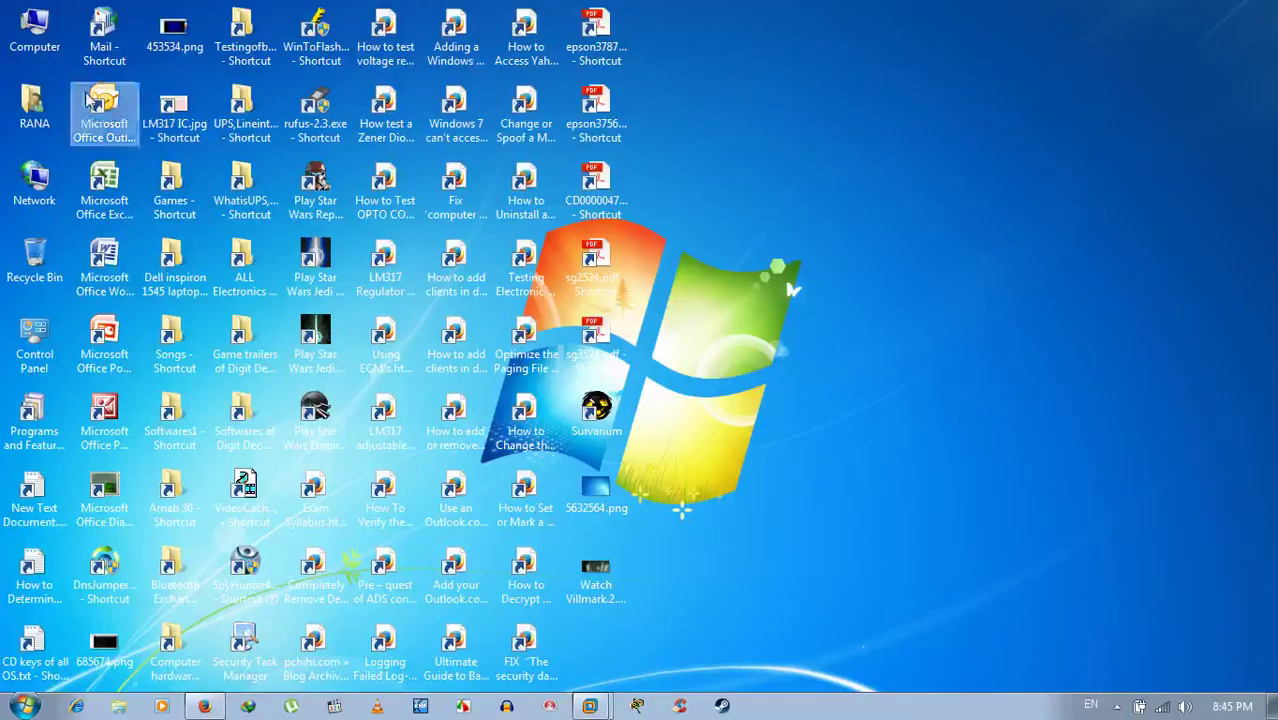
Step: Open the Win 7 (C:) drive from Computer
double_click(34, 30)
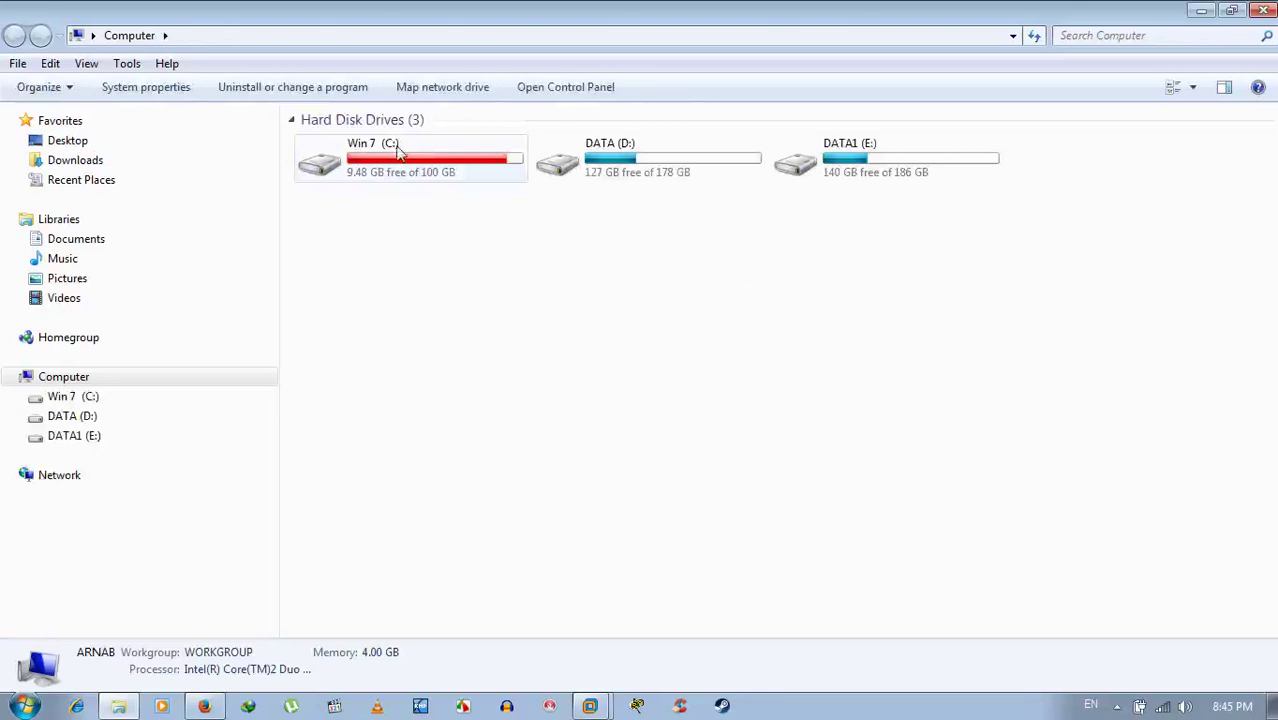
double_click(398, 147)
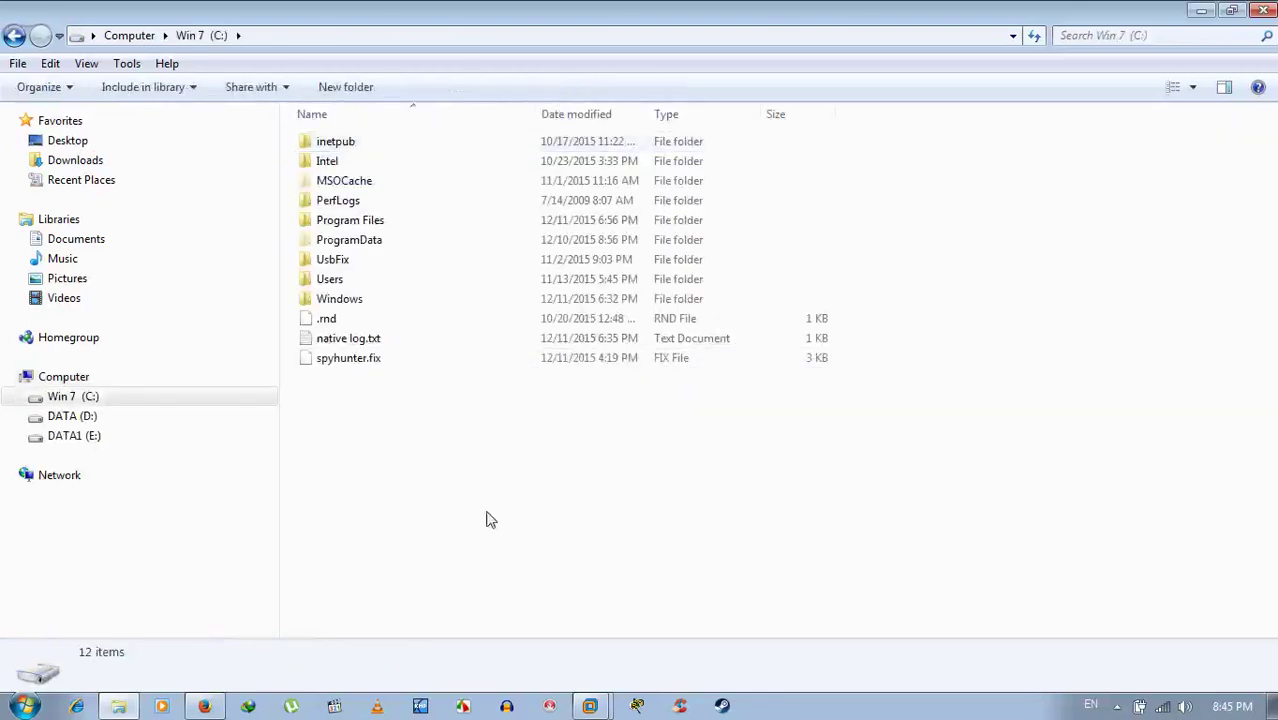
click(26, 707)
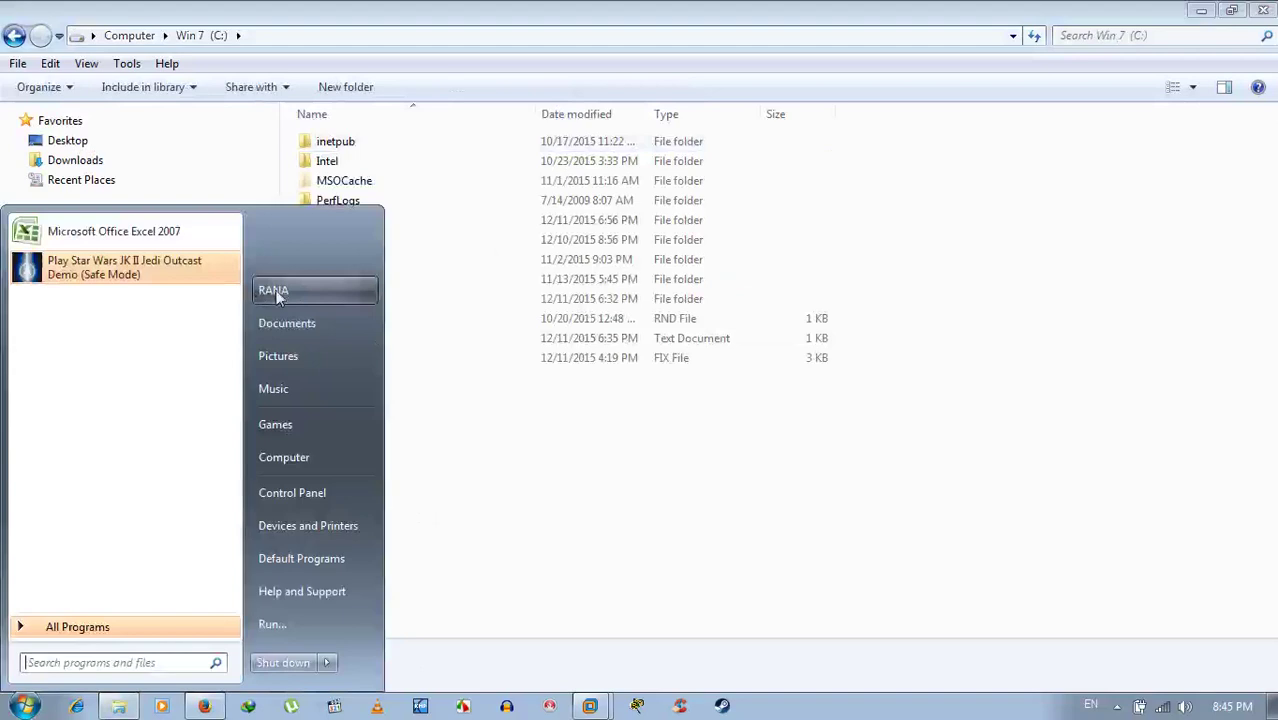
click(545, 472)
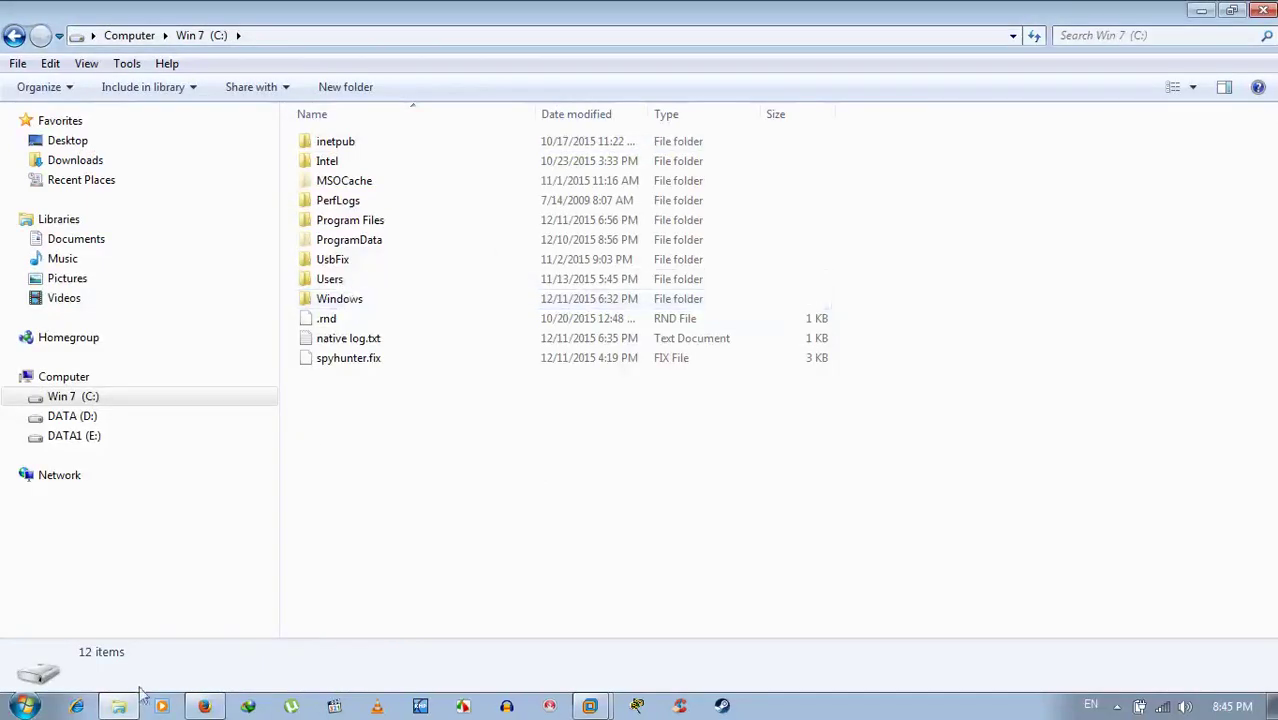
click(26, 707)
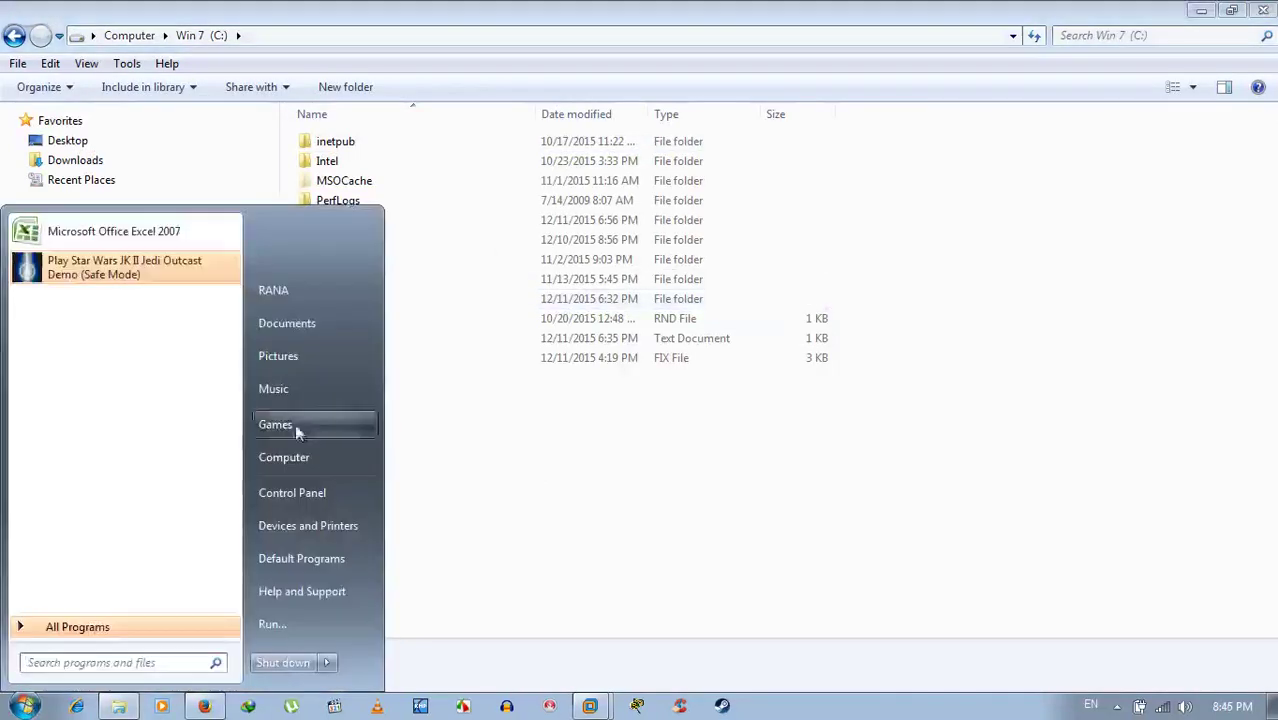
click(644, 466)
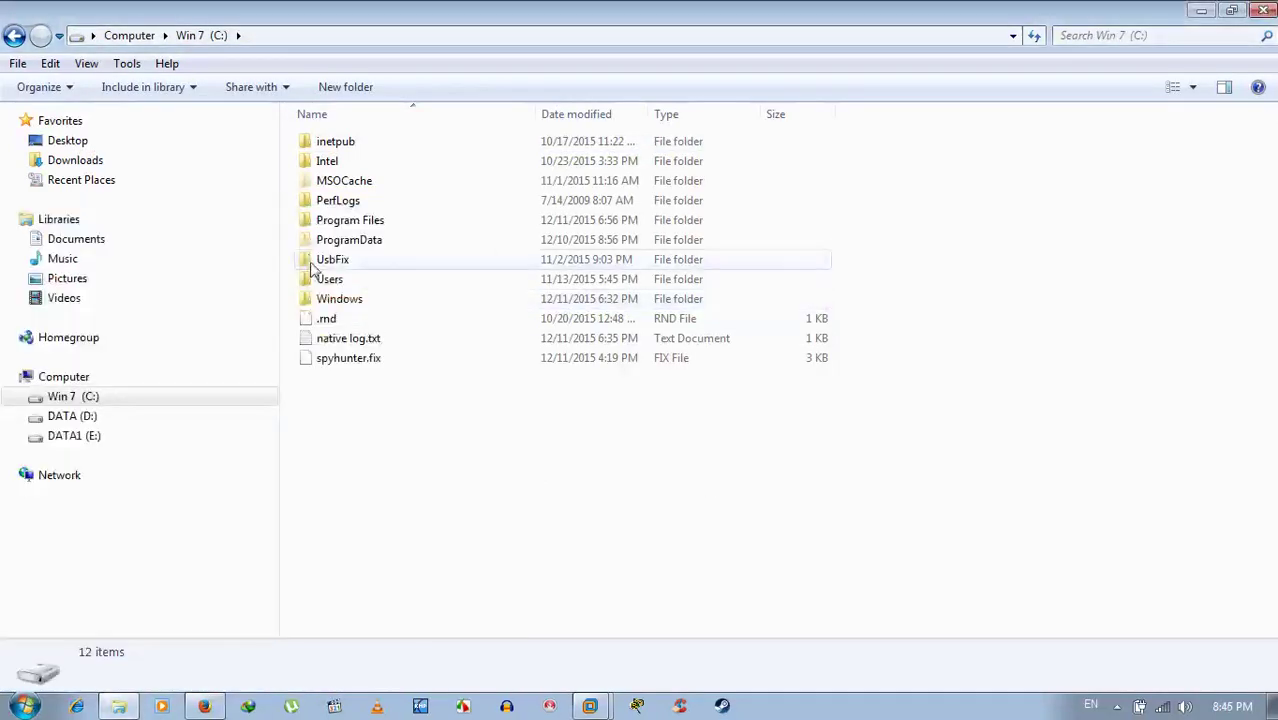
Step: Open the Users folder on the C: drive to examine the user profile folders
click(329, 281)
double_click(329, 281)
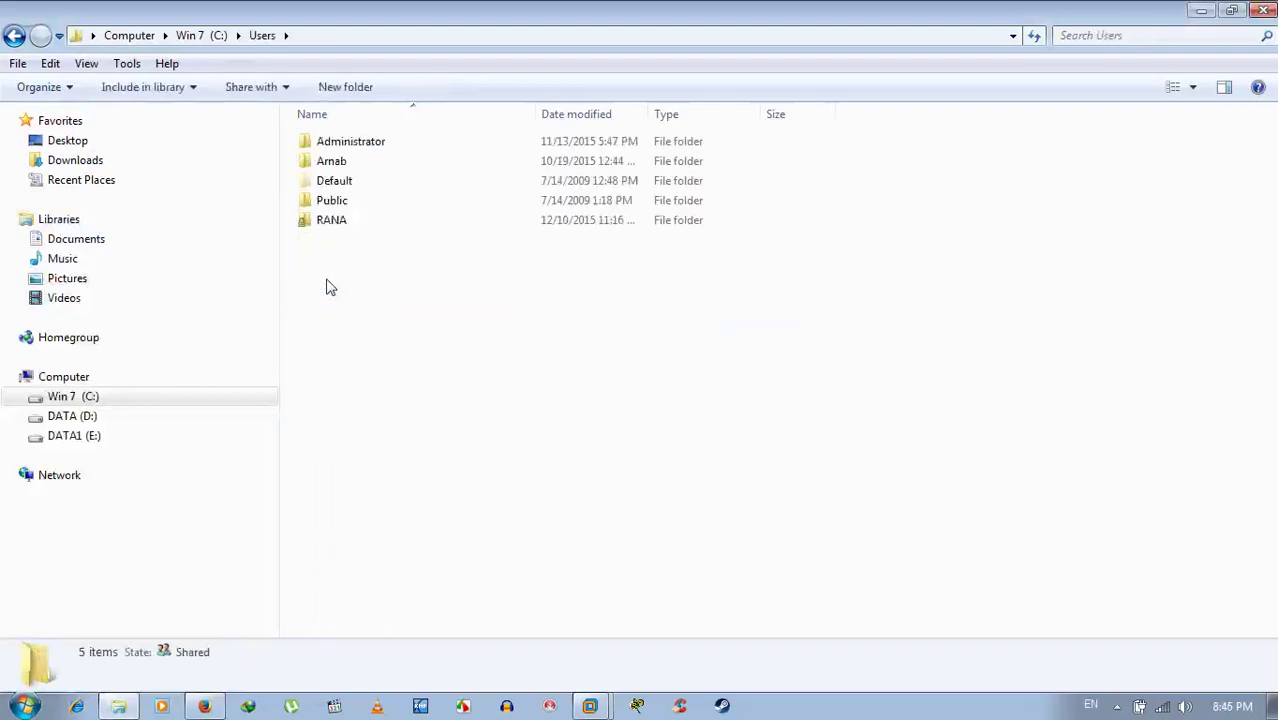
click(26, 707)
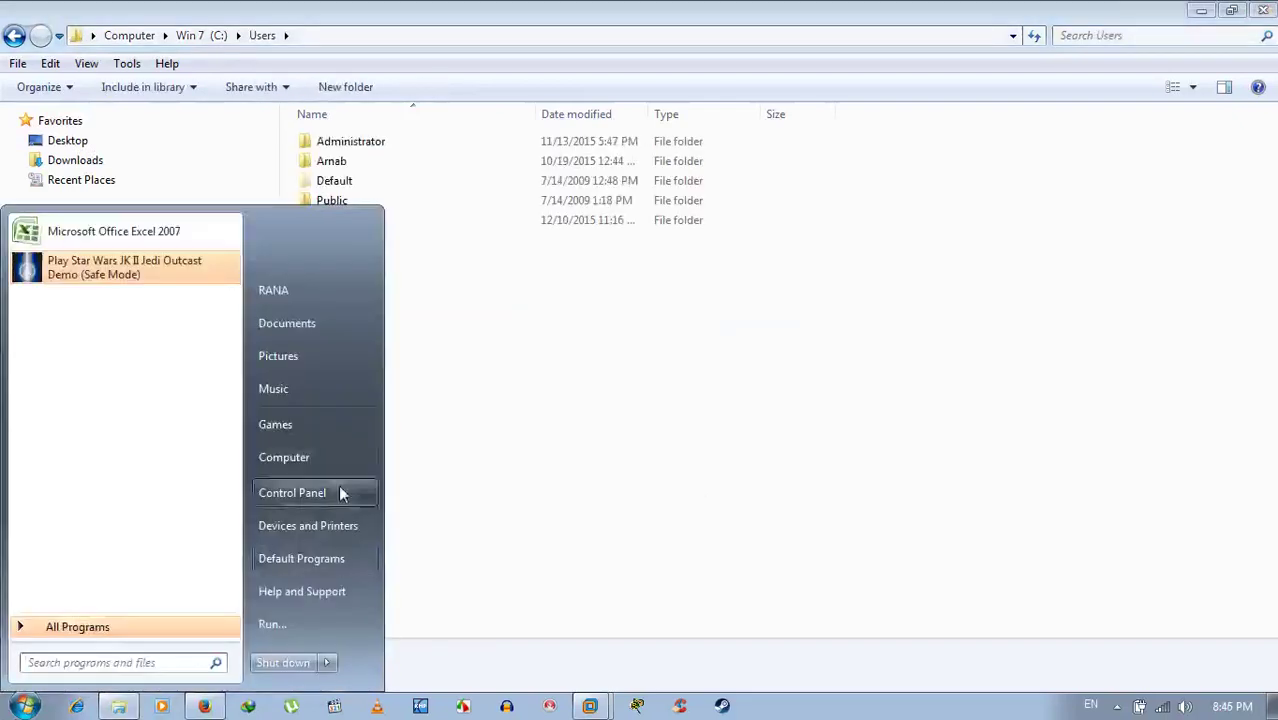
click(378, 493)
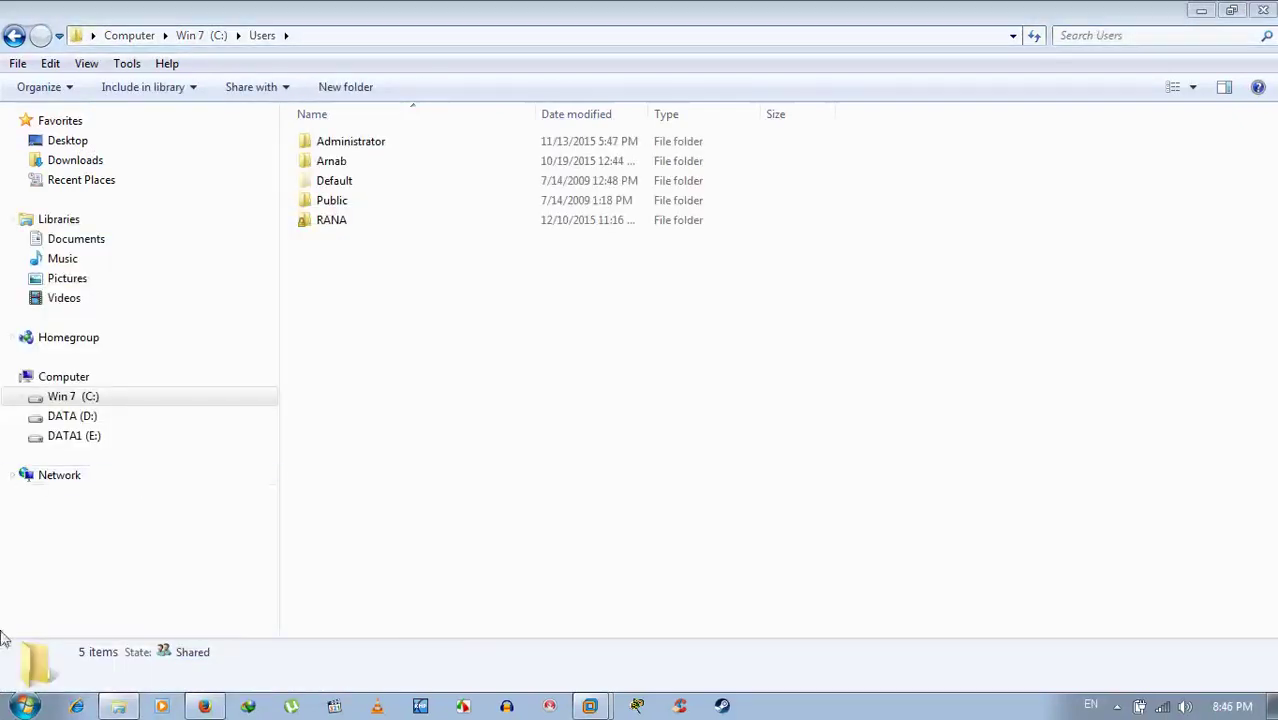
click(118, 707)
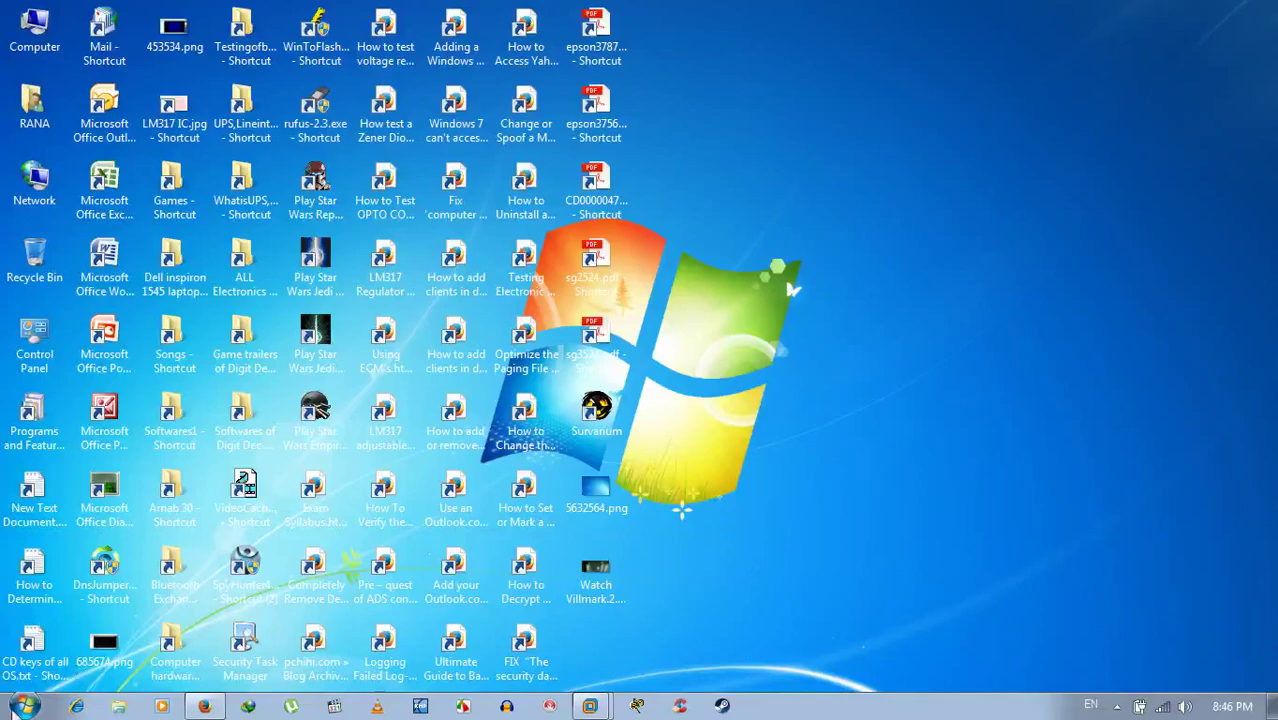
click(26, 707)
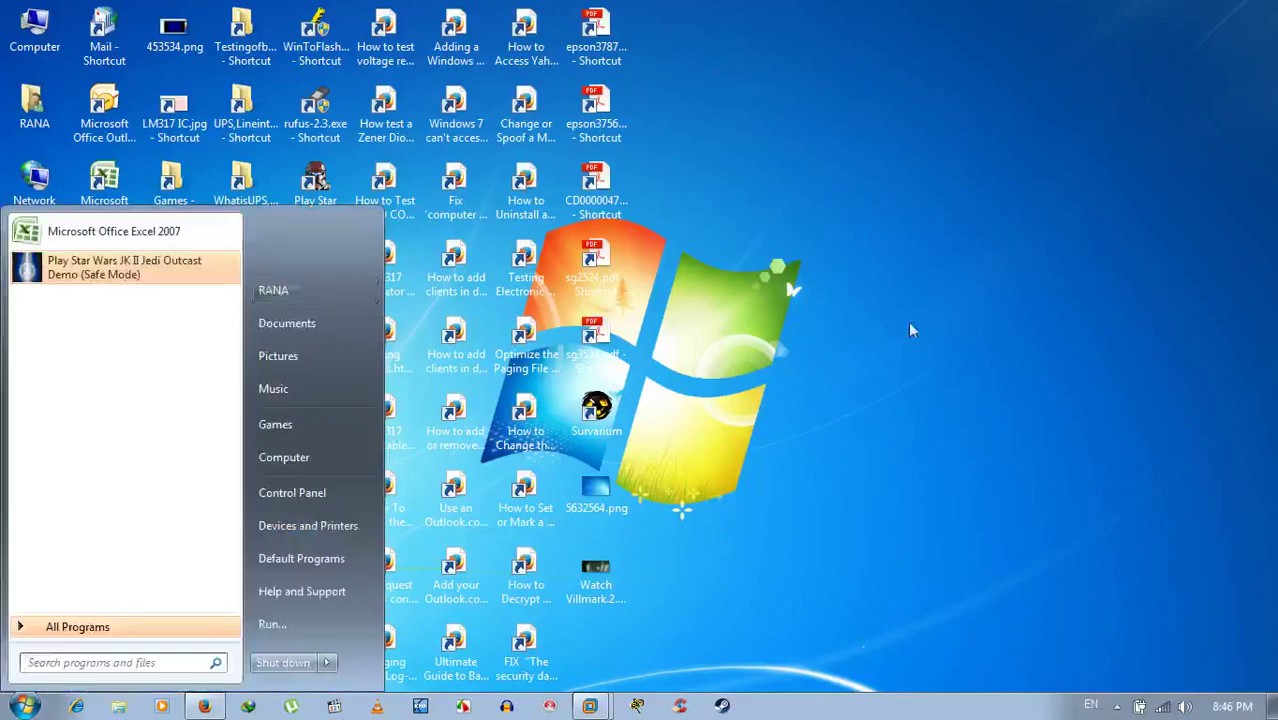
Step: Dismiss the Start menu and open Computer from the desktop
click(672, 256)
double_click(33, 25)
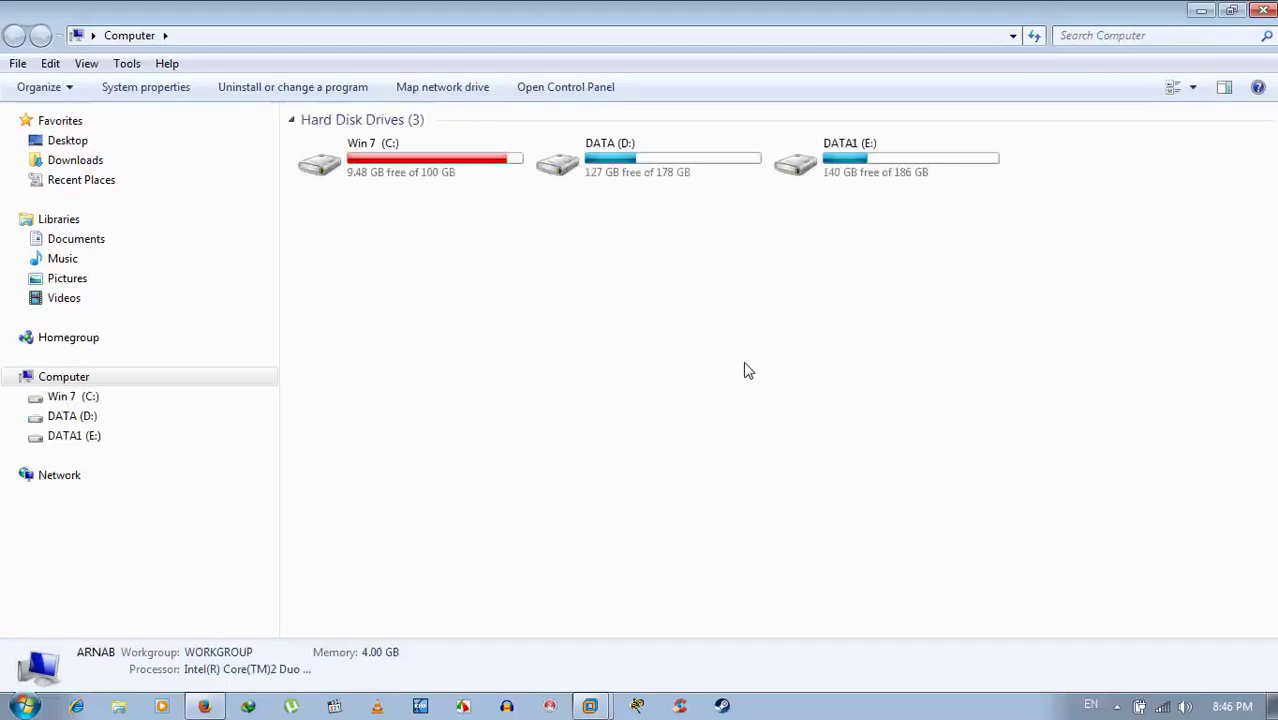
Step: Check the signed-in account's name in the Start menu and in Control Panel's User Accounts, and close User Accounts
click(25, 706)
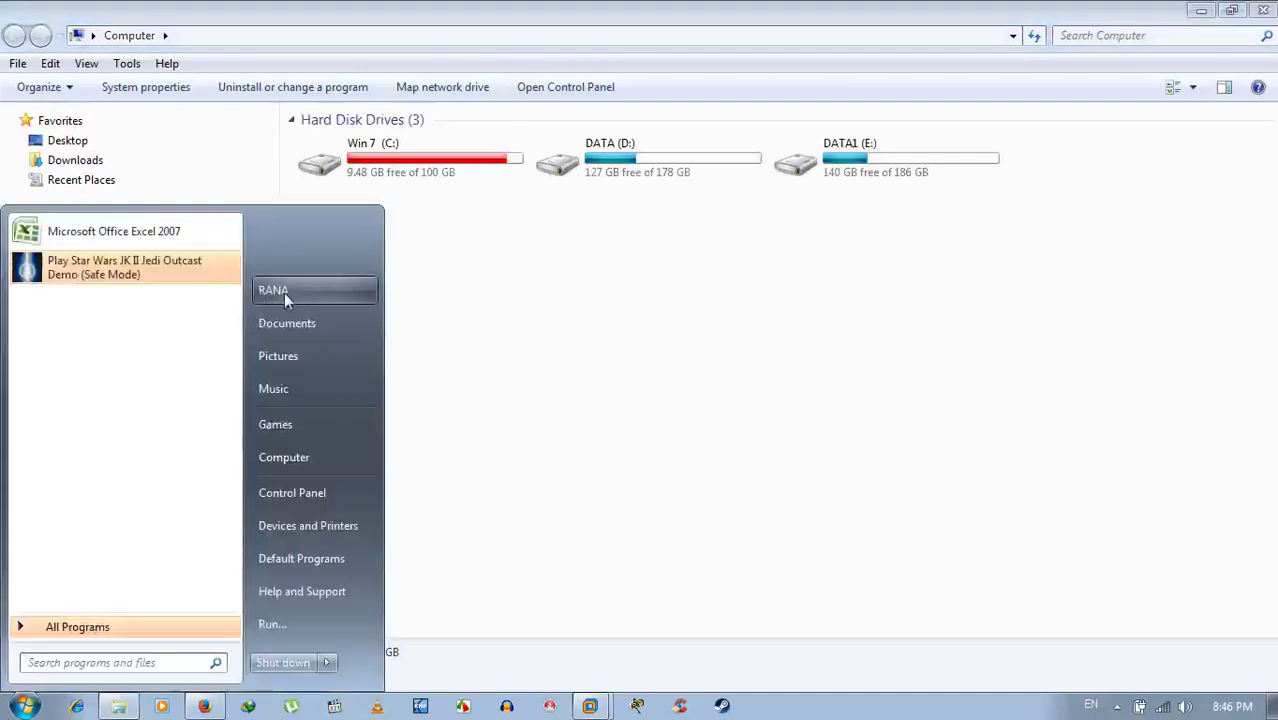
key(super)
key(super)
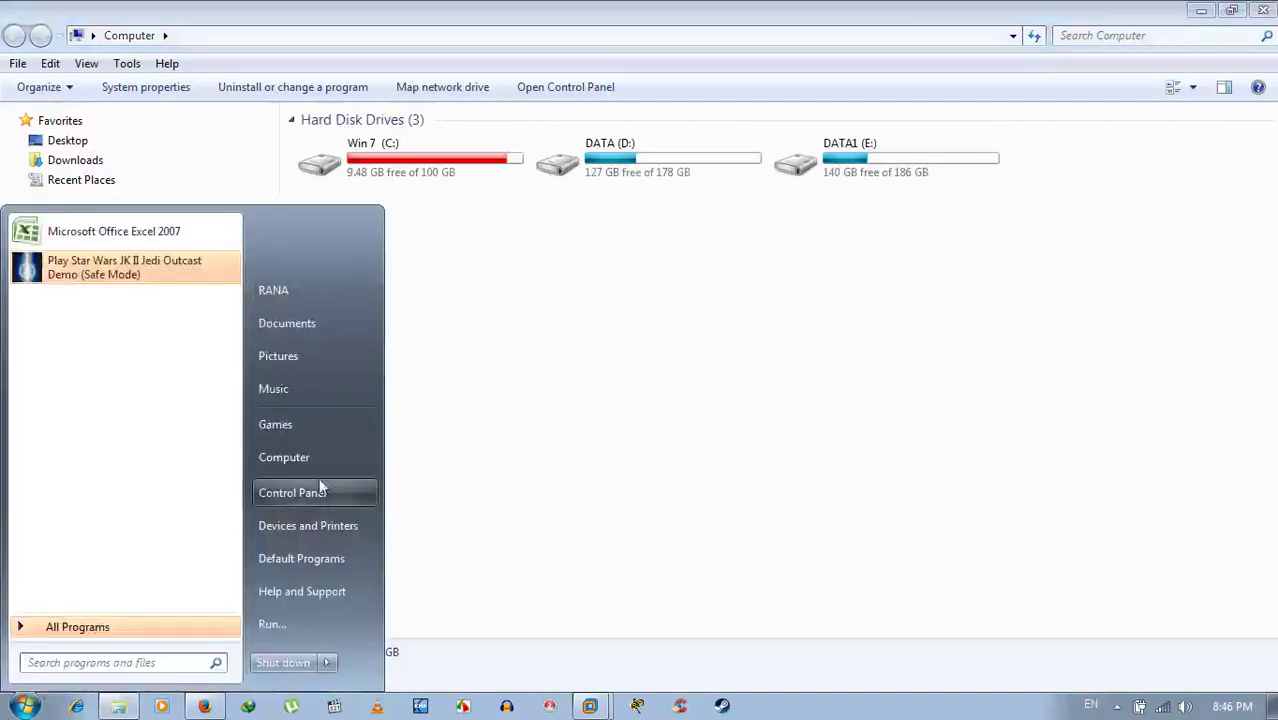
click(292, 493)
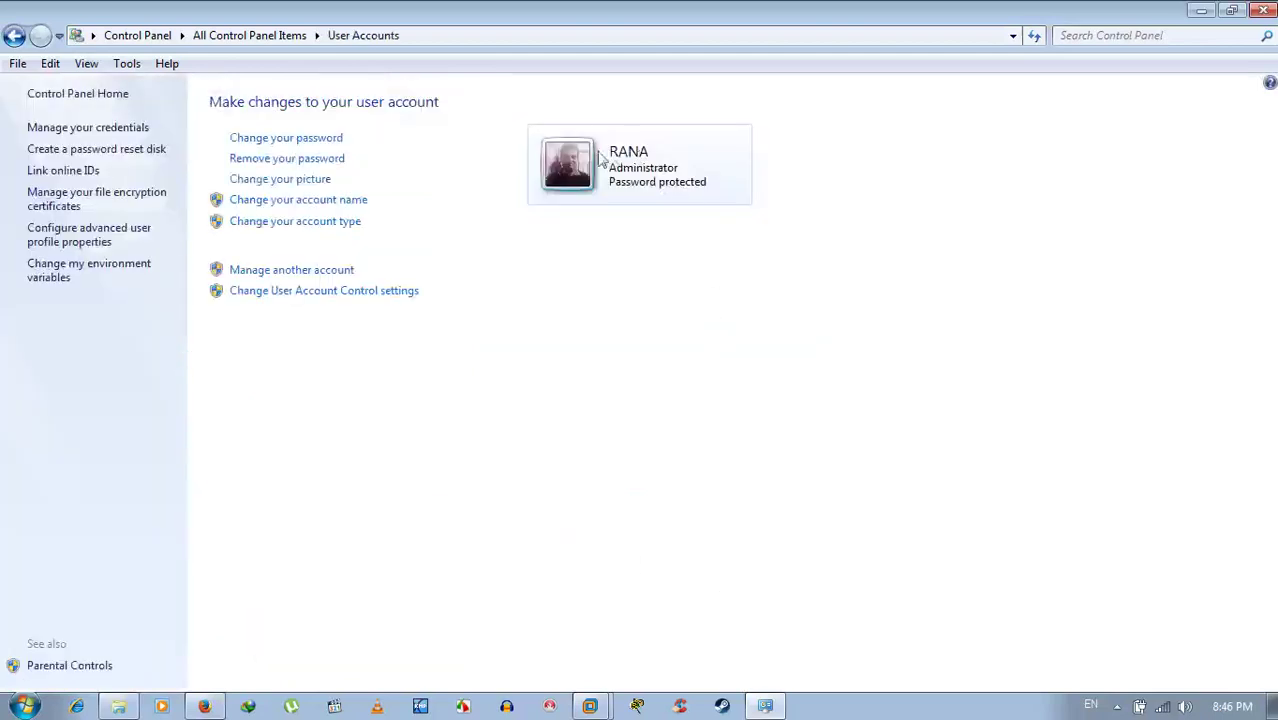
click(1262, 12)
Step: Open the Users folder on the Win 7 (C:) drive
click(428, 176)
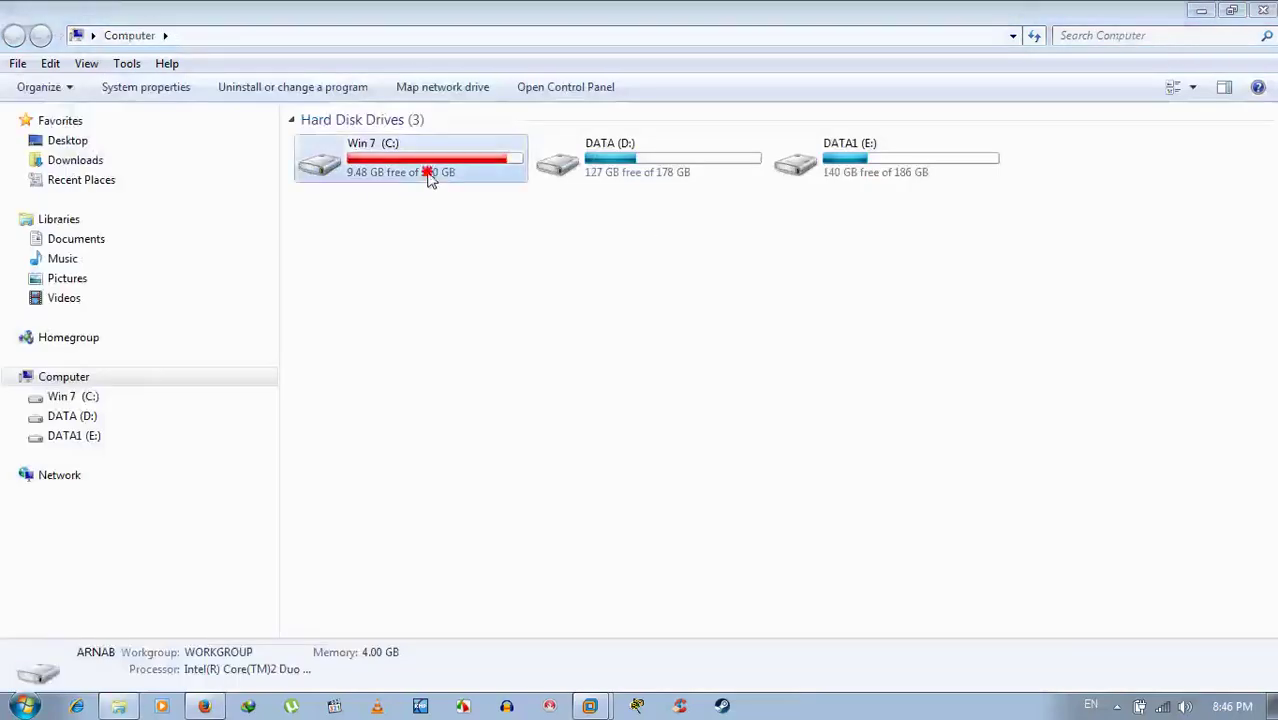
double_click(428, 176)
click(320, 282)
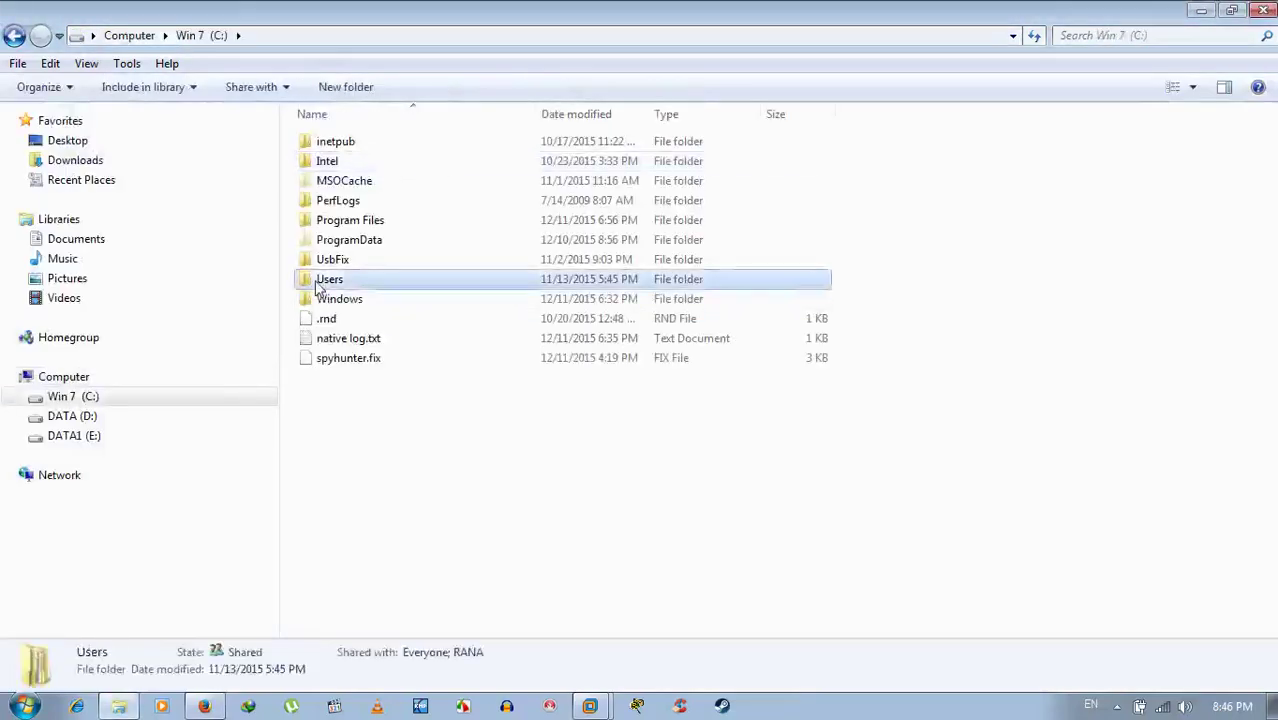
double_click(320, 285)
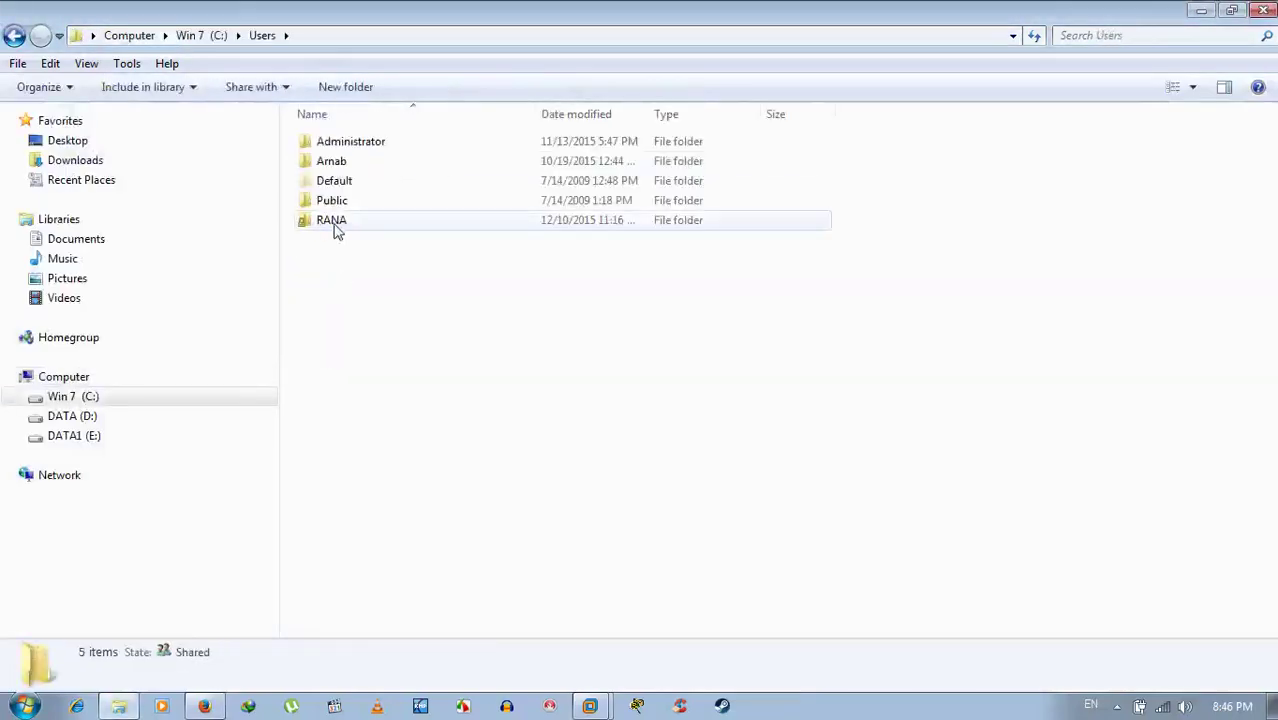
Step: Compare the profile folders in Users with the account name shown in User Accounts, and return to the folder window
key(super)
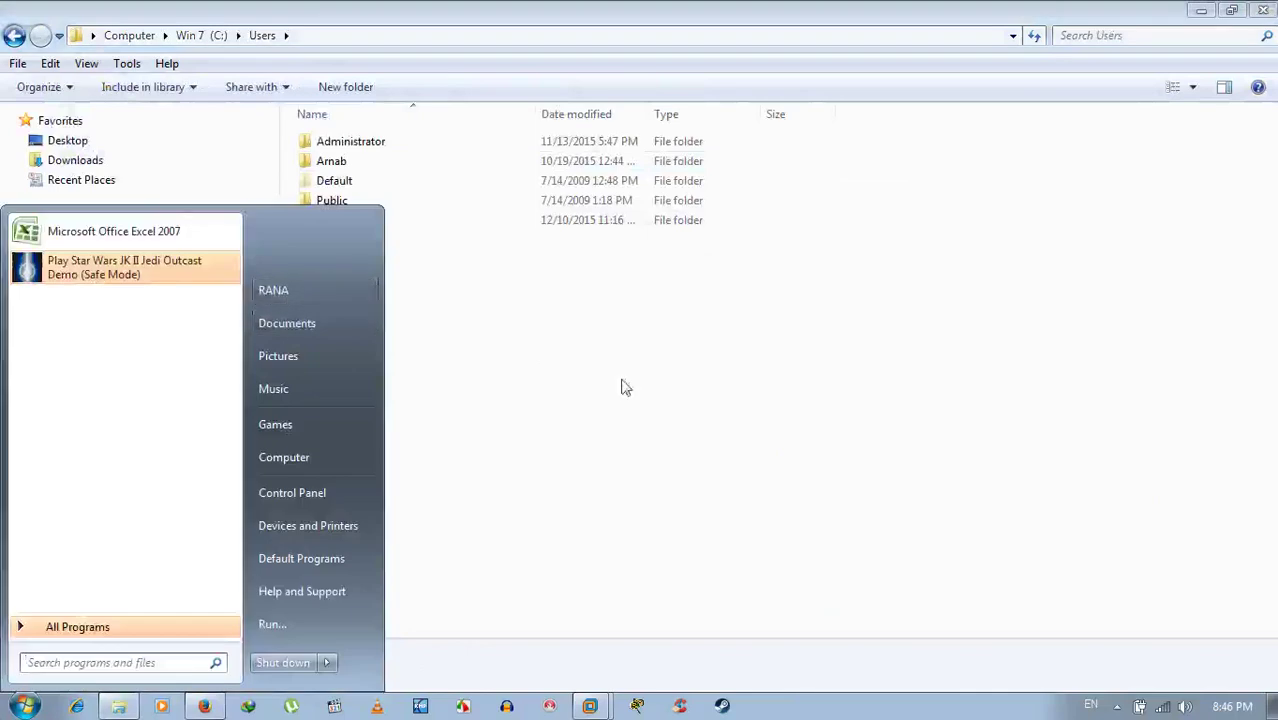
key(super)
click(40, 700)
click(293, 492)
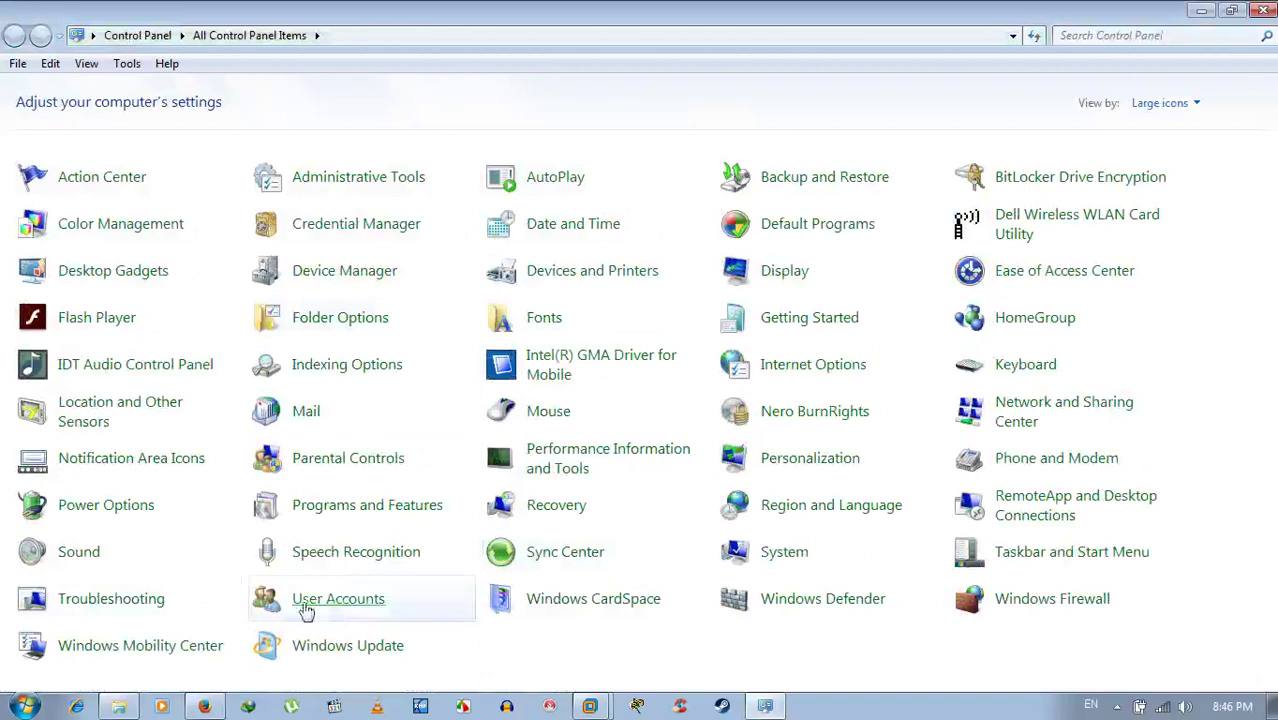
click(445, 478)
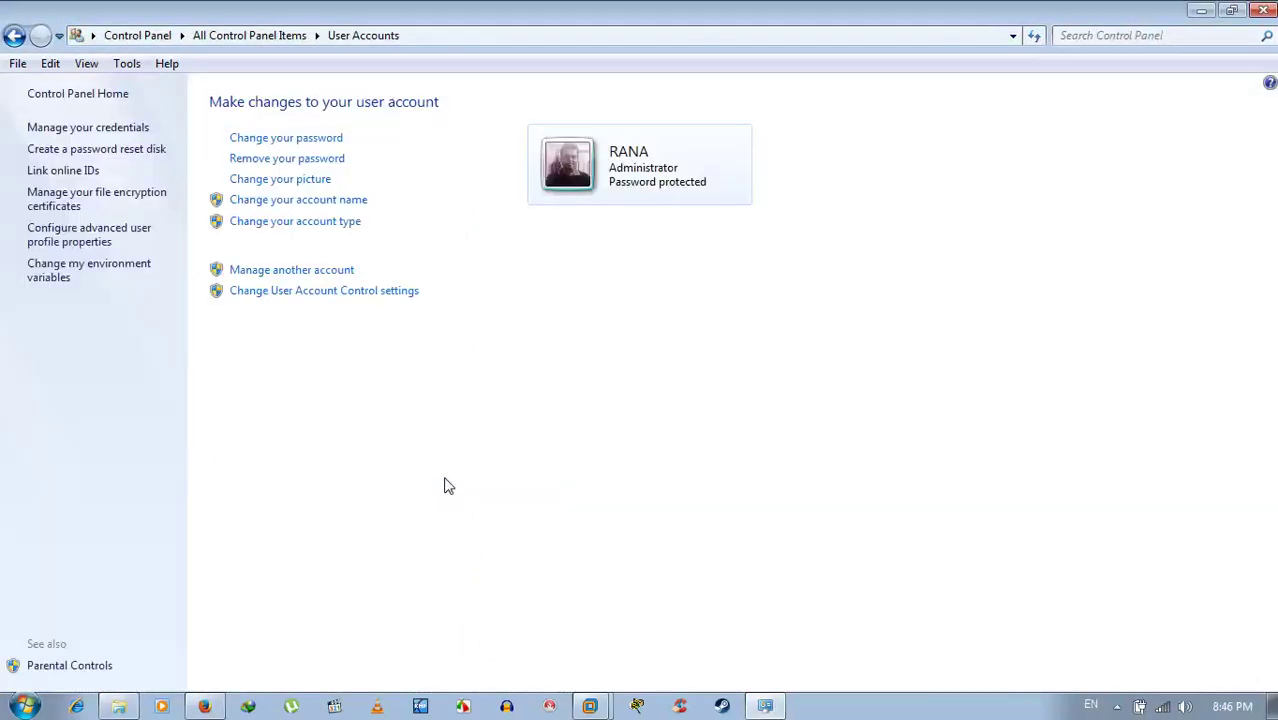
click(1262, 10)
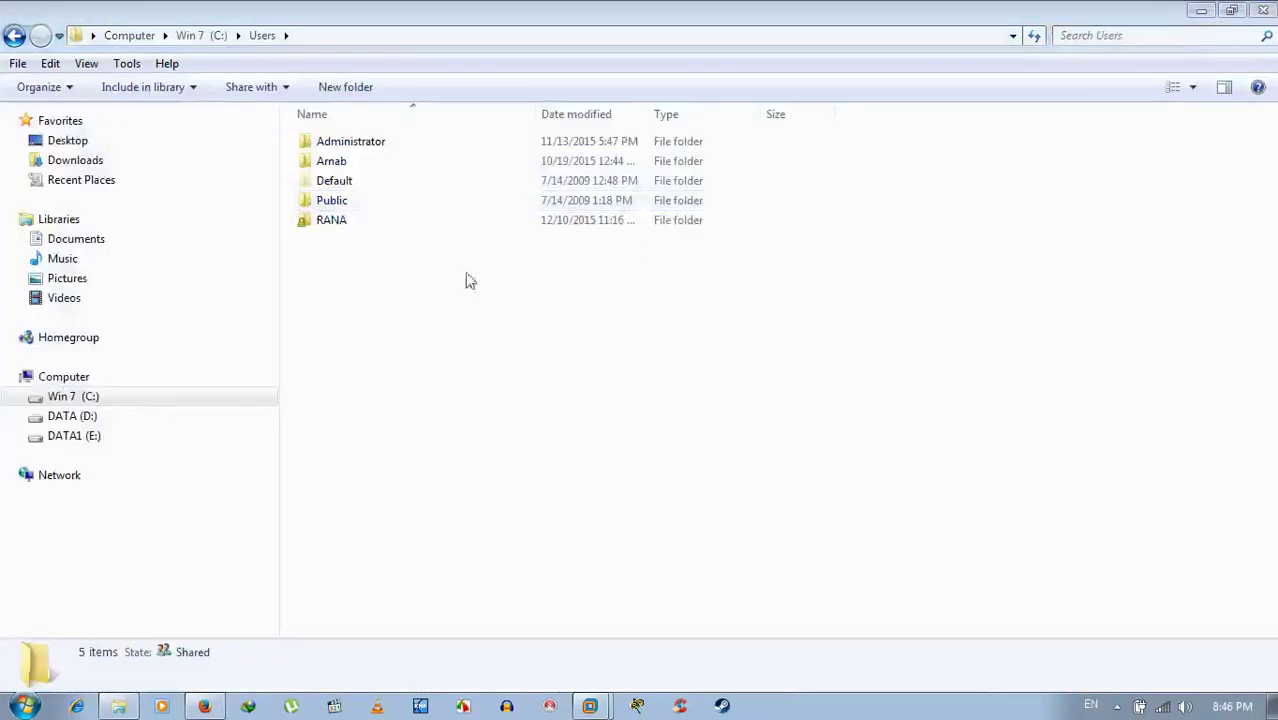
Step: Open the signed-in user's profile folder and go through My Documents and Virtual Machines to the Windows 7 folder
double_click(331, 220)
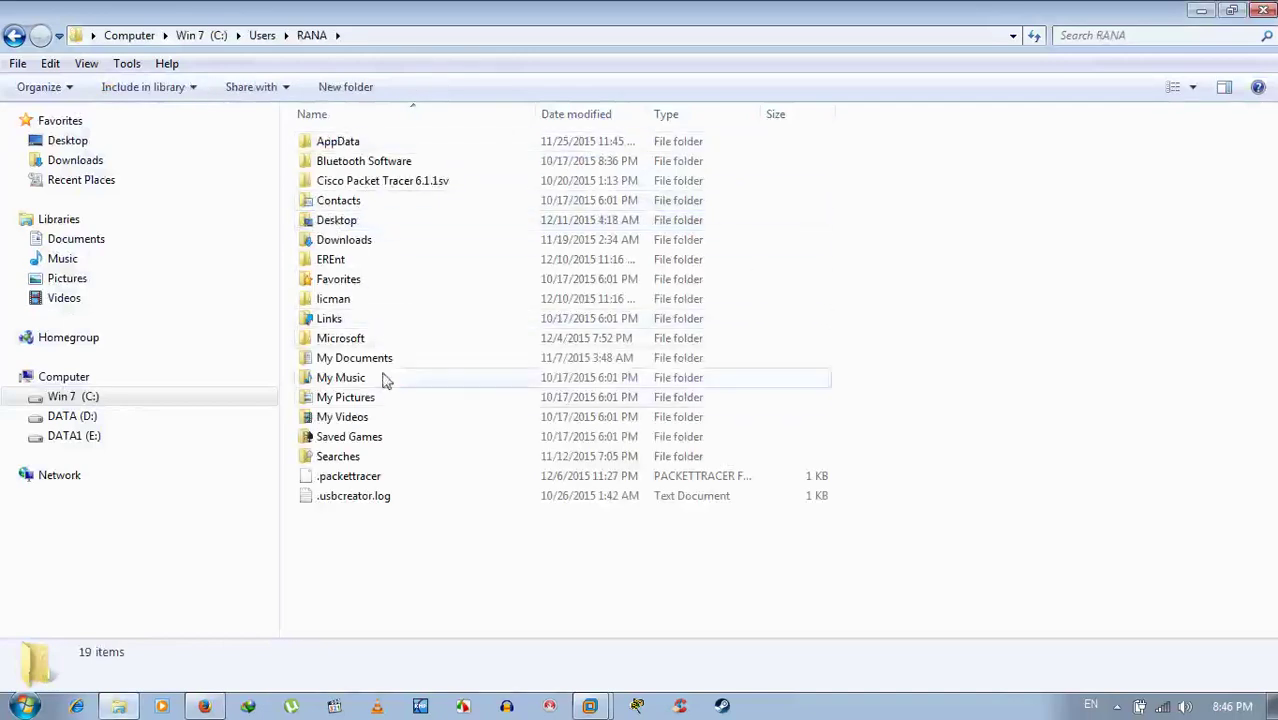
click(345, 361)
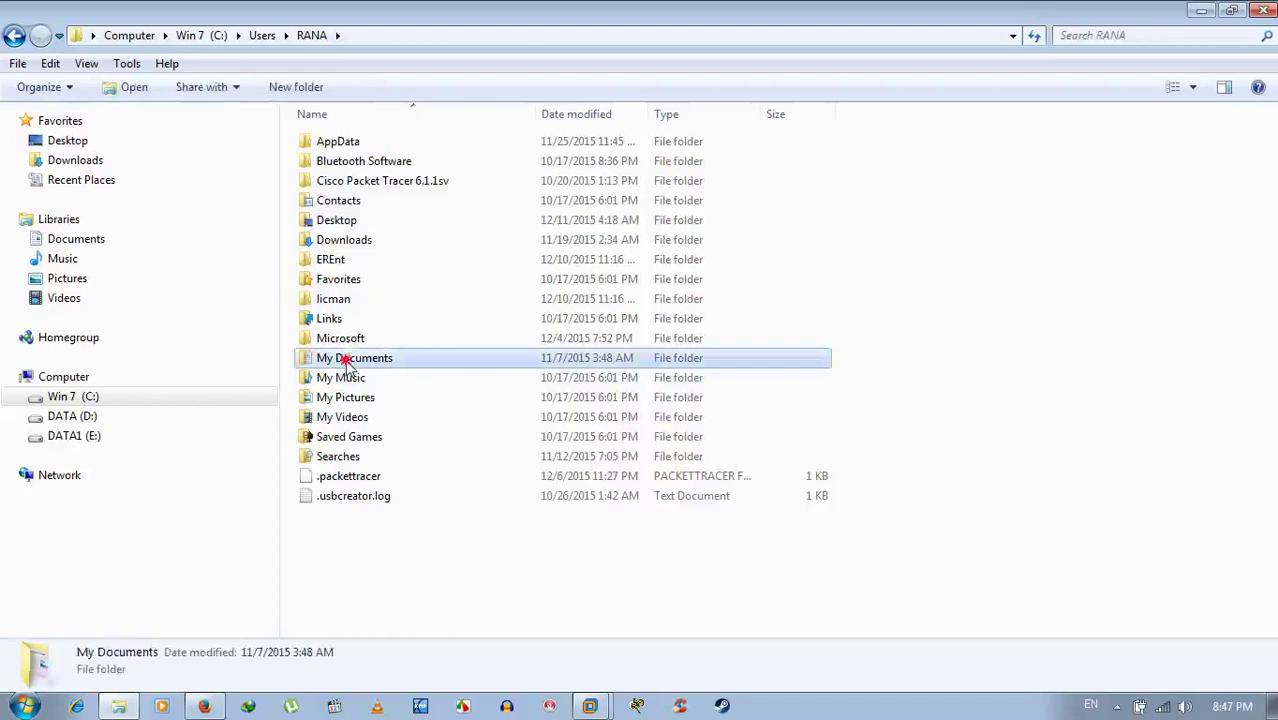
double_click(345, 361)
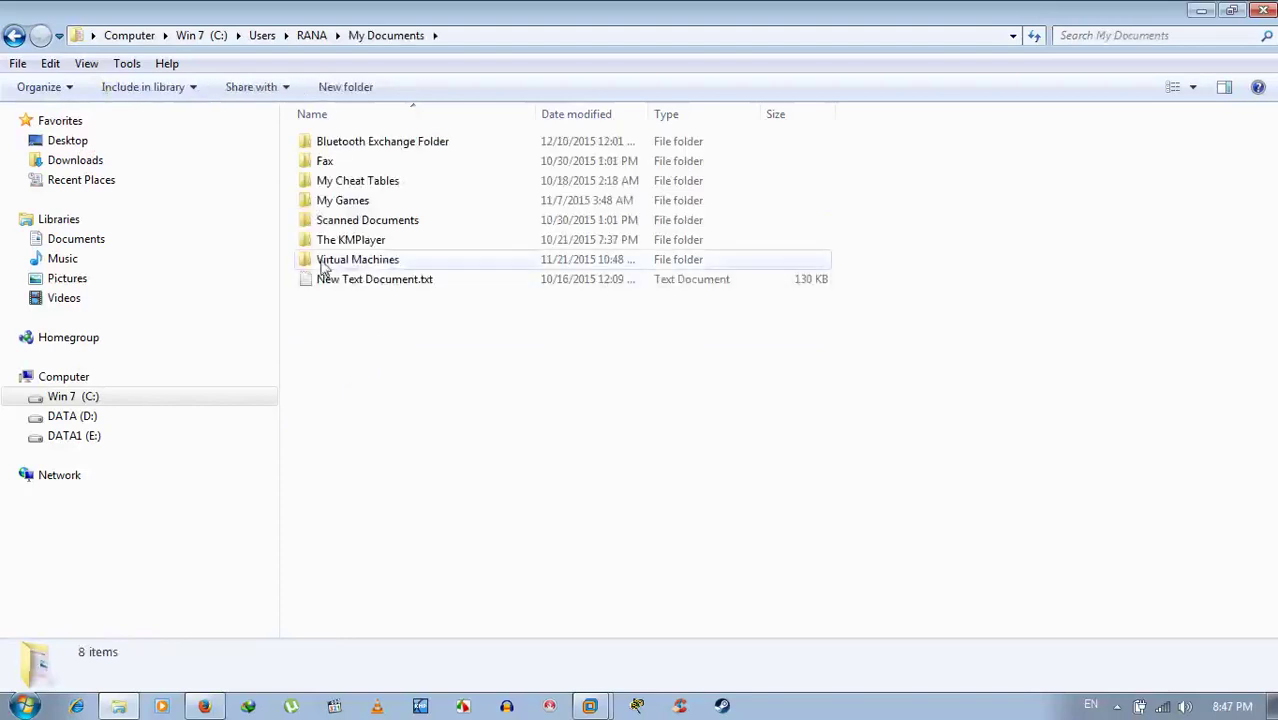
click(367, 262)
double_click(367, 262)
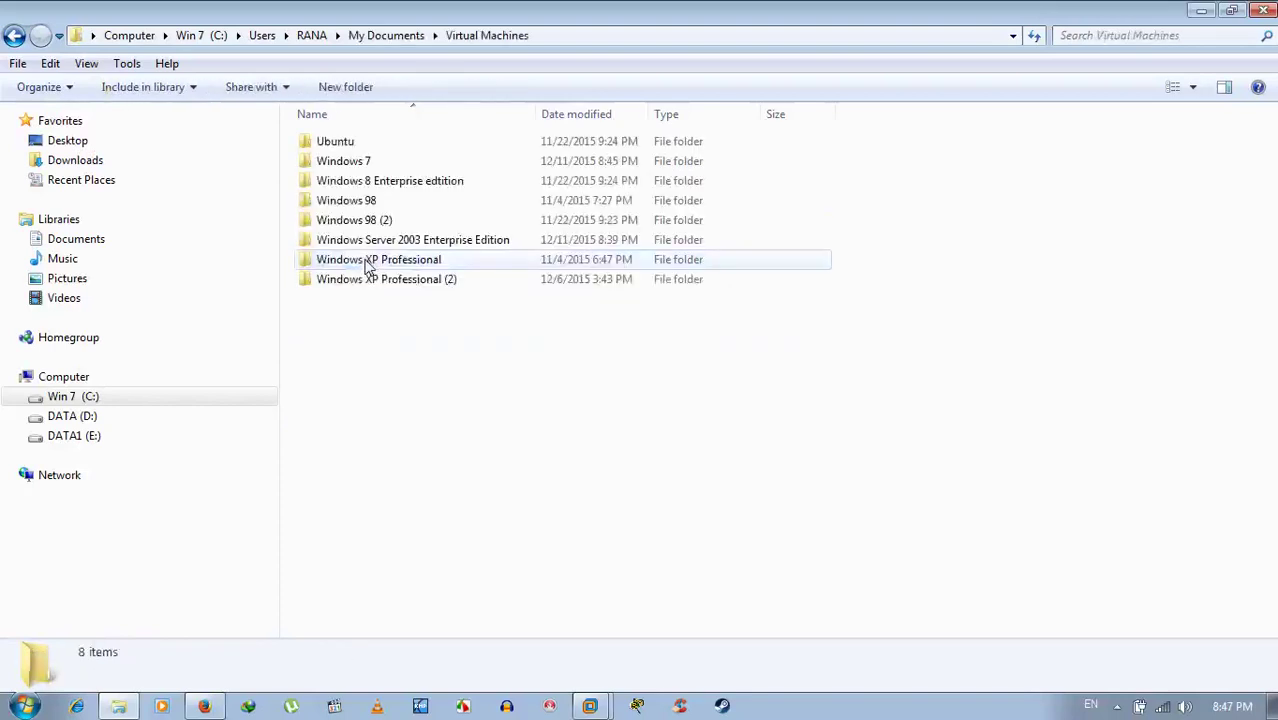
double_click(347, 168)
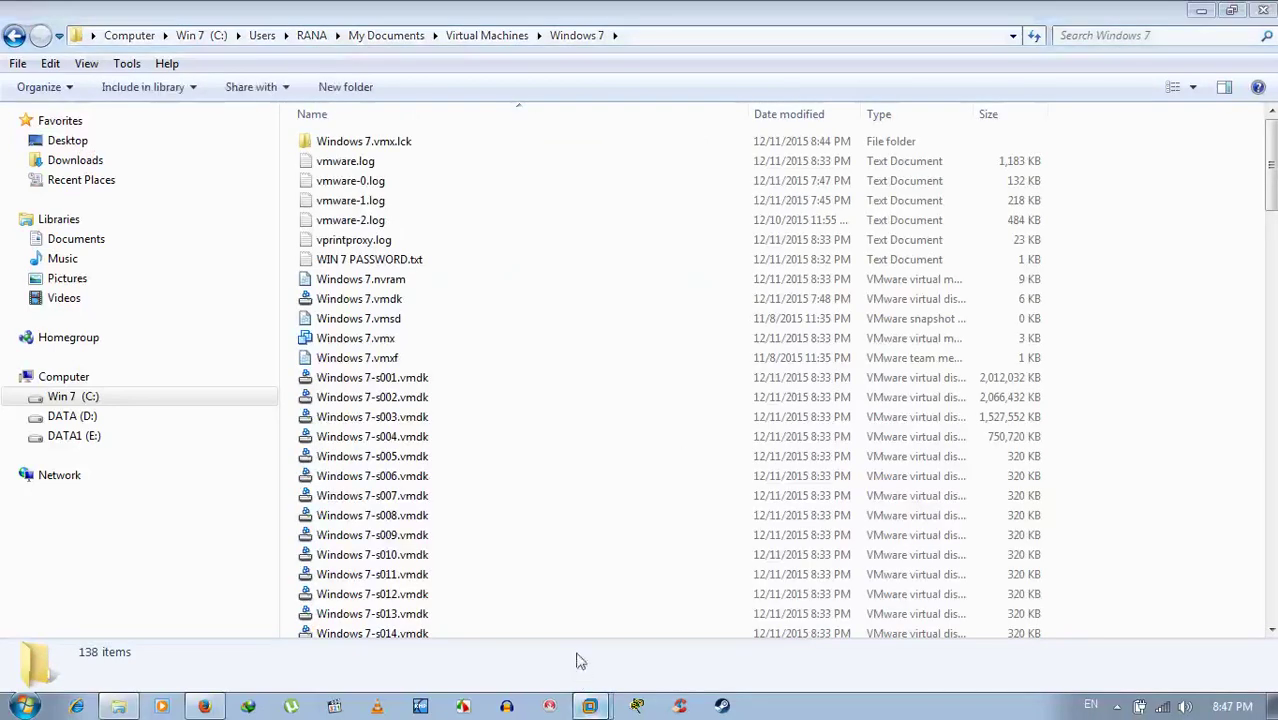
Step: Check the Windows 7 machine's summary in VMware Workstation, and look through the files in its Windows 7 folder
click(590, 706)
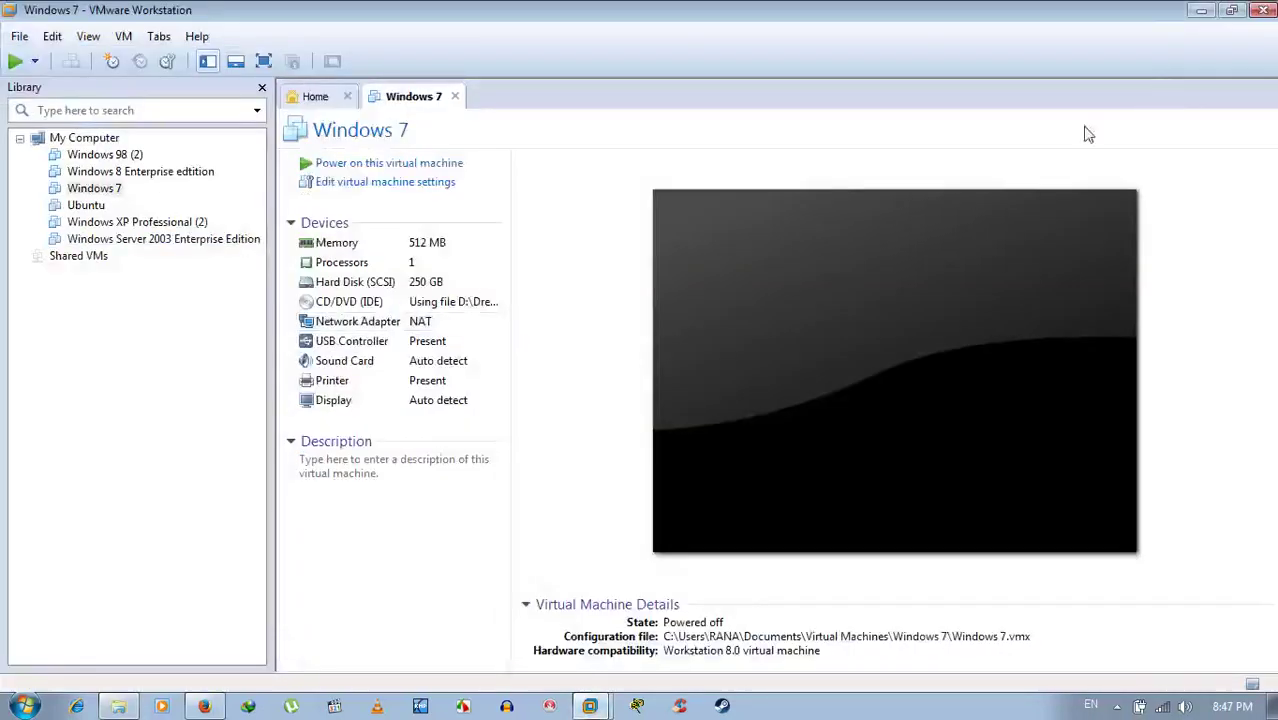
click(1201, 12)
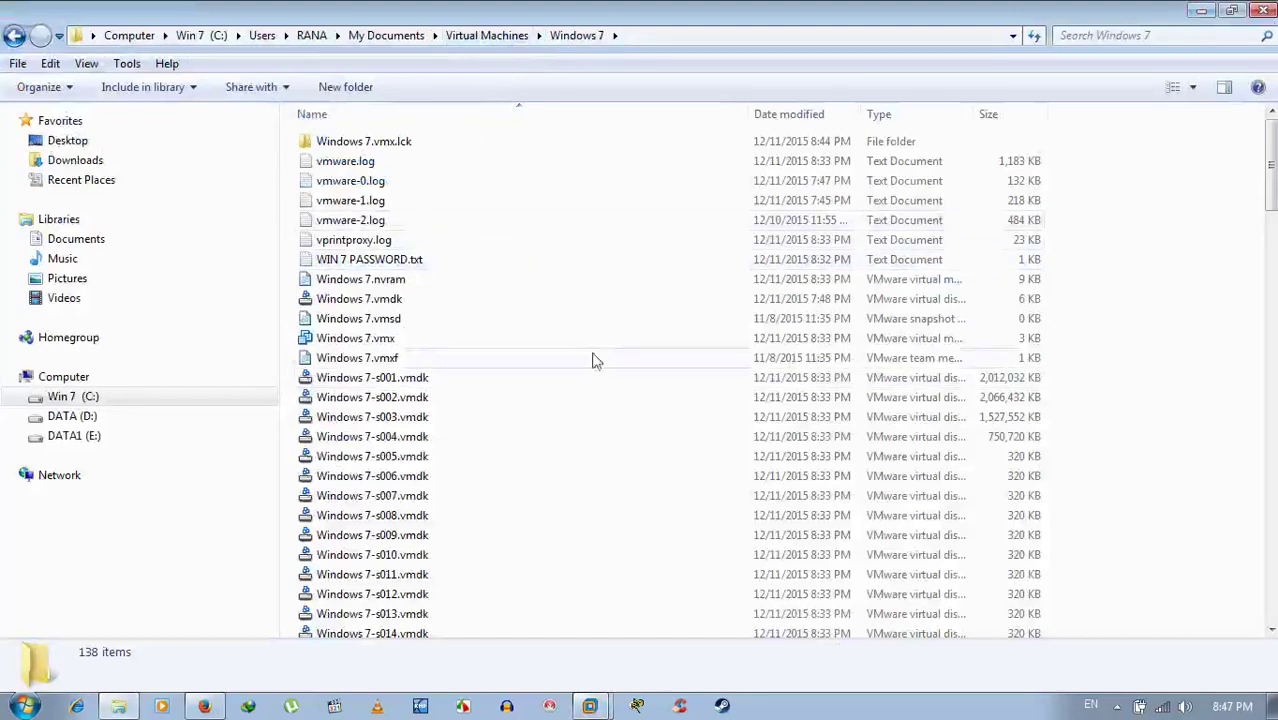
scroll(625, 416, down, 7)
scroll(630, 418, down, 8)
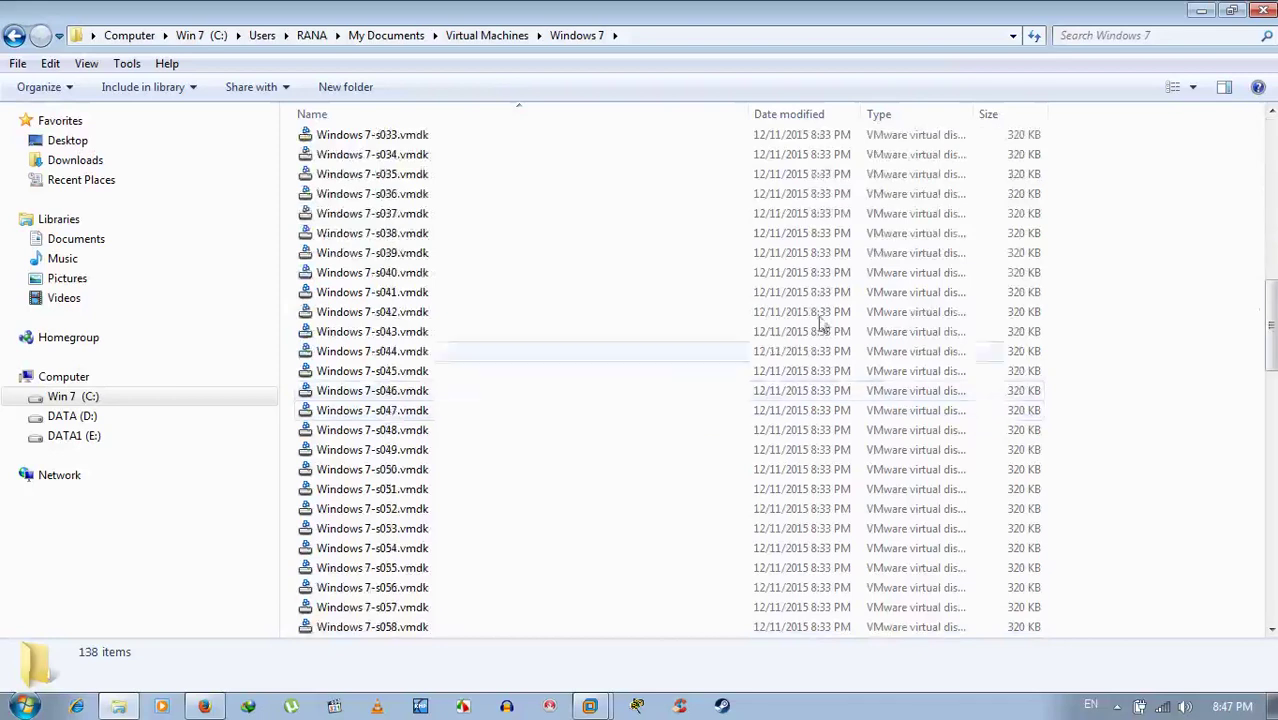
scroll(503, 152, up, 15)
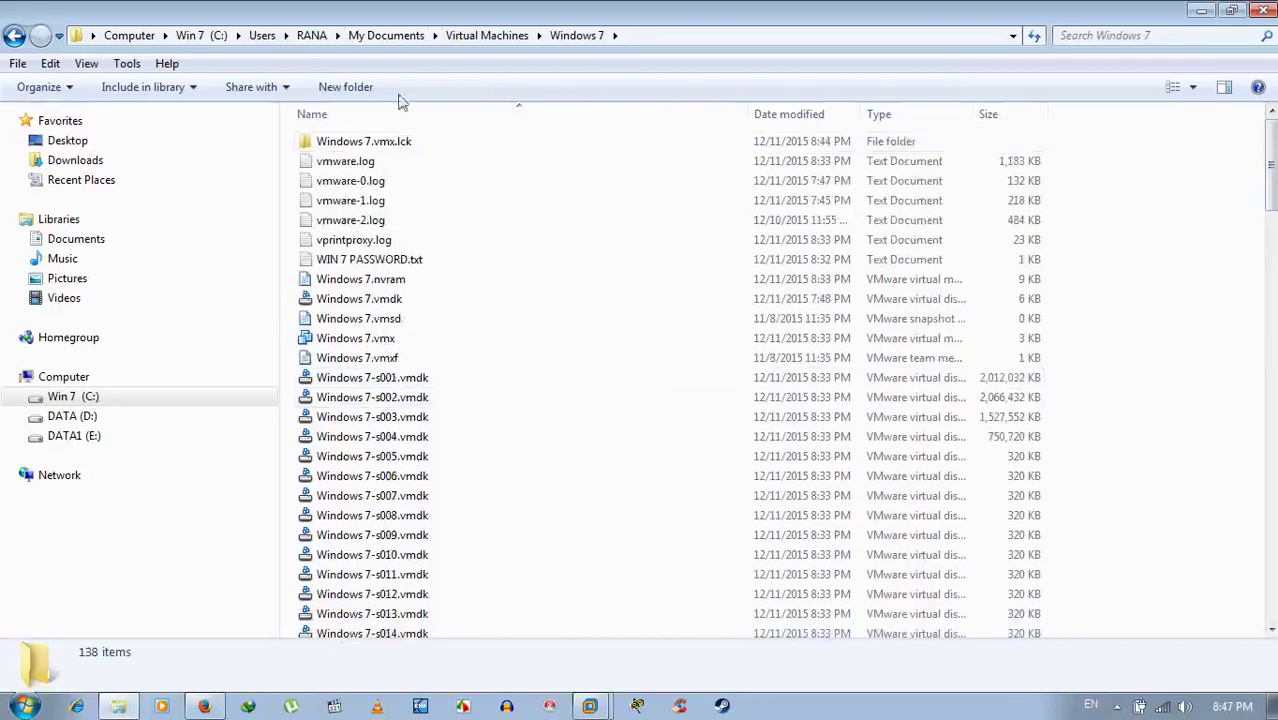
Step: Go back to the Virtual Machines folder and compare its subfolders with the machines in the VMware Workstation library
click(489, 35)
click(705, 305)
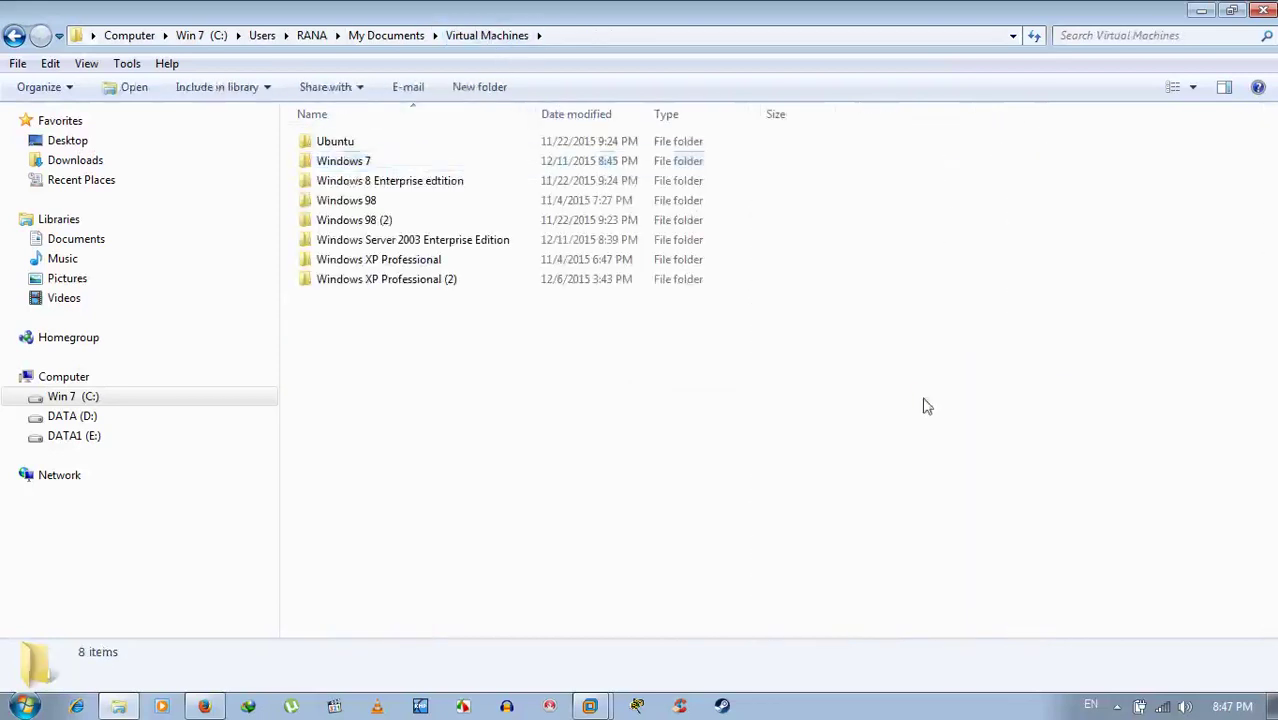
click(590, 706)
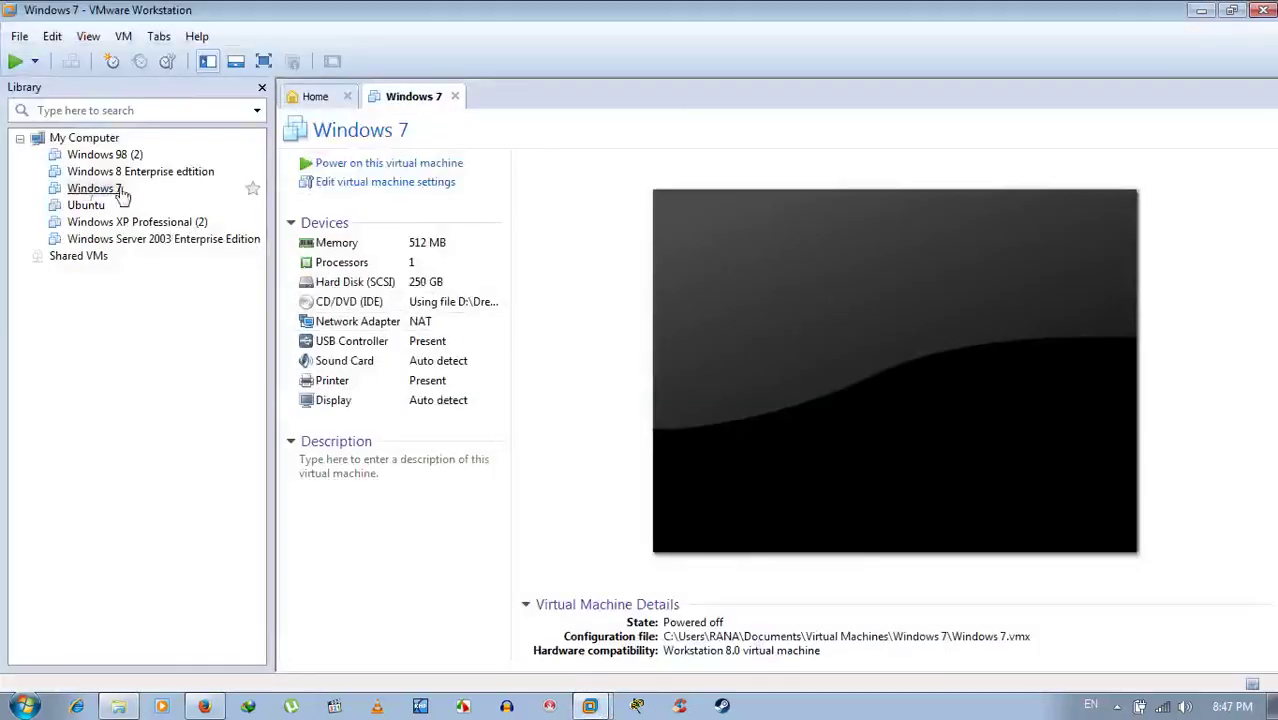
click(1199, 12)
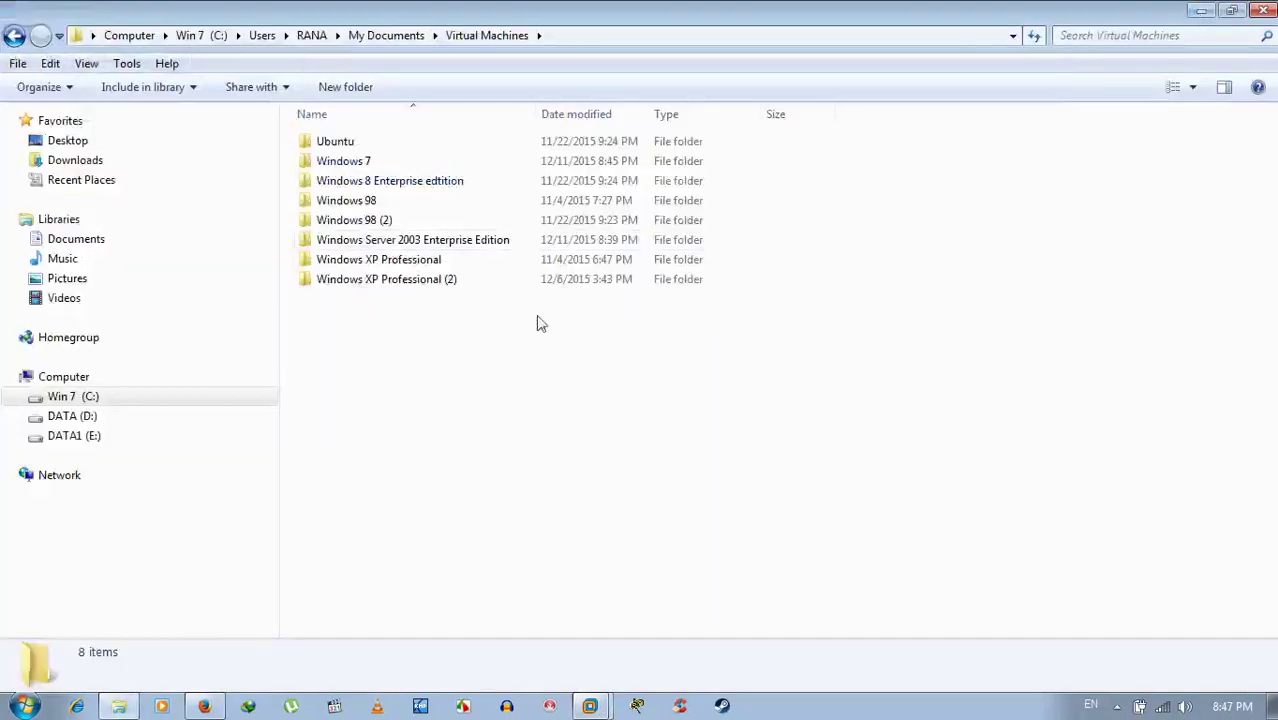
Step: Reopen the Windows 7 folder inside Virtual Machines and close the folder window
double_click(341, 166)
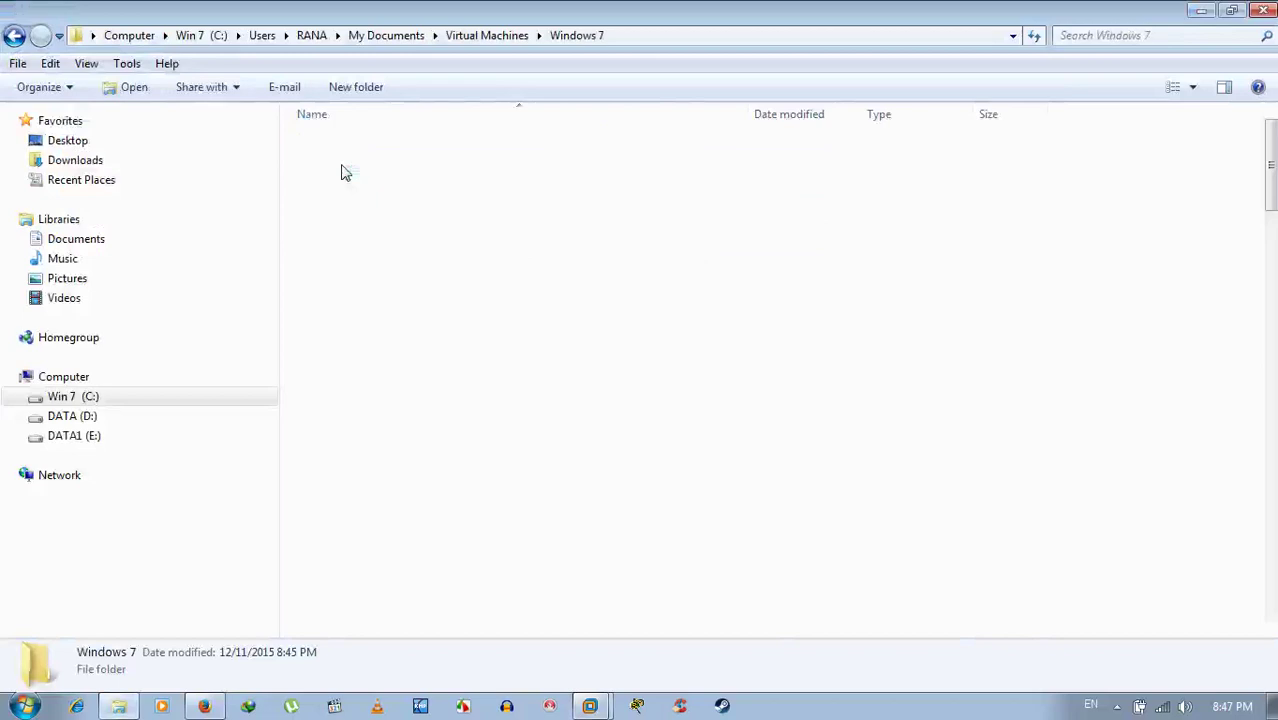
click(1262, 10)
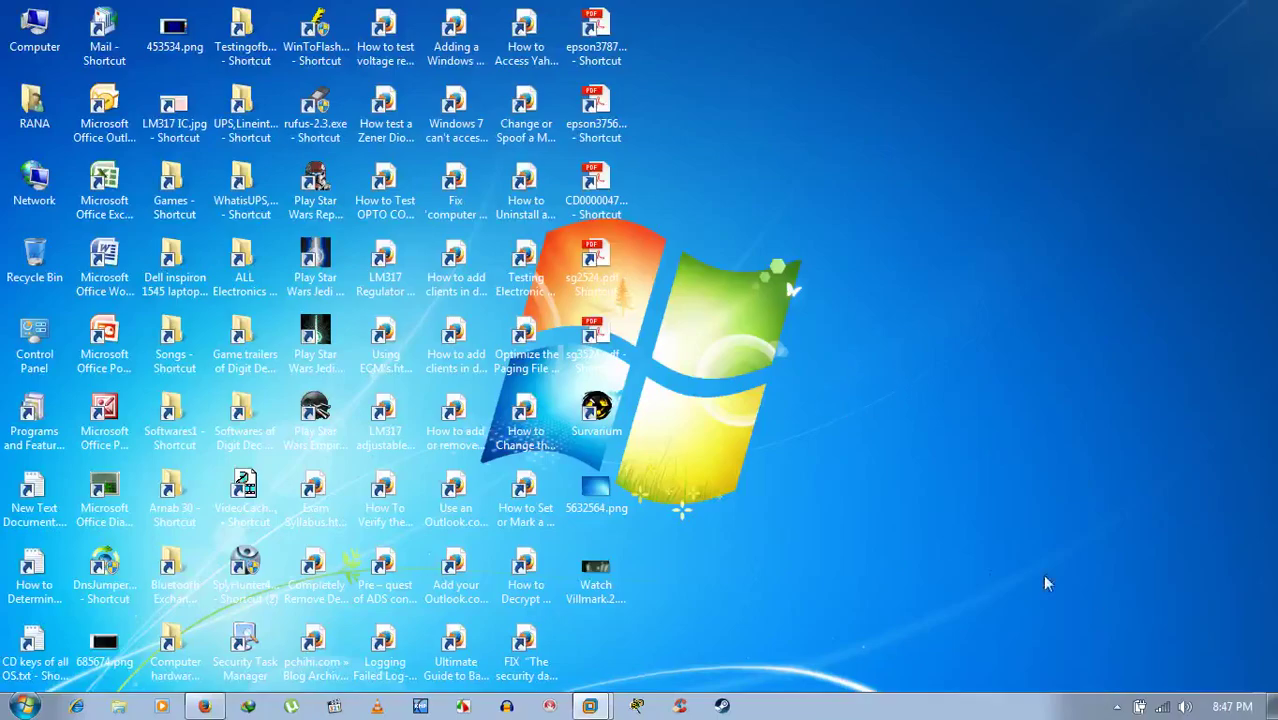
Step: Show the hidden notification area icons
click(1117, 706)
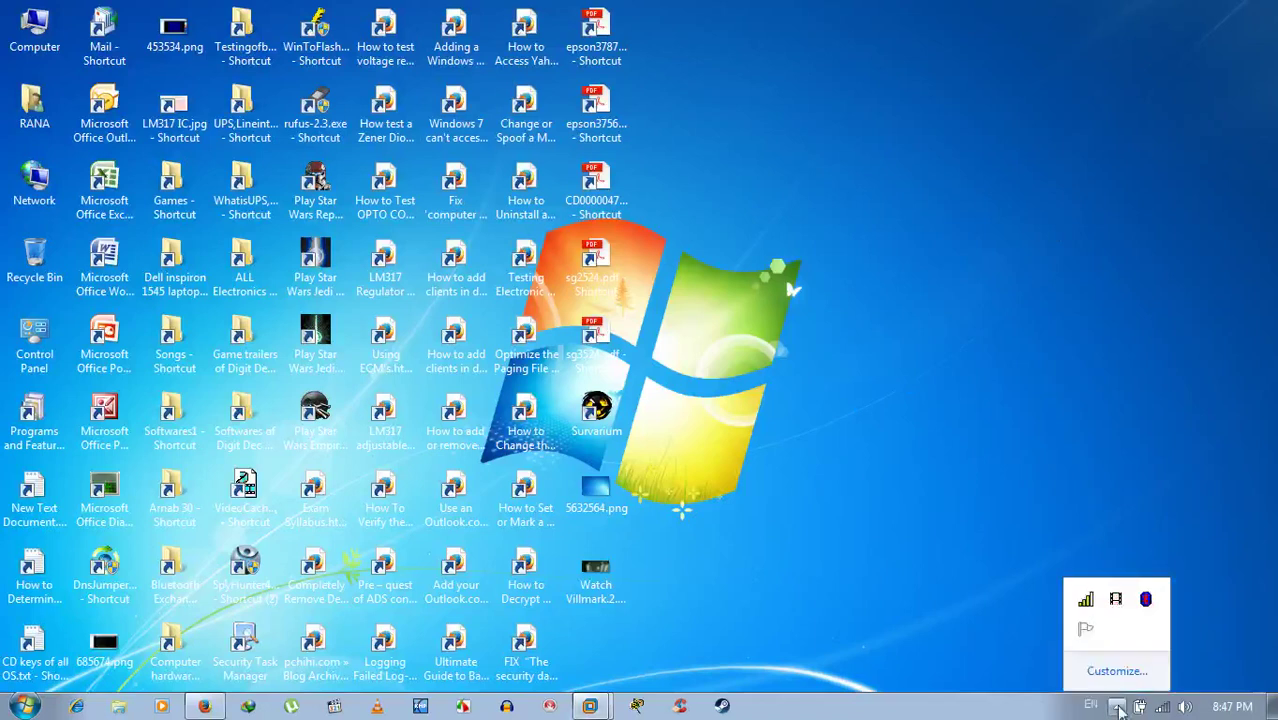